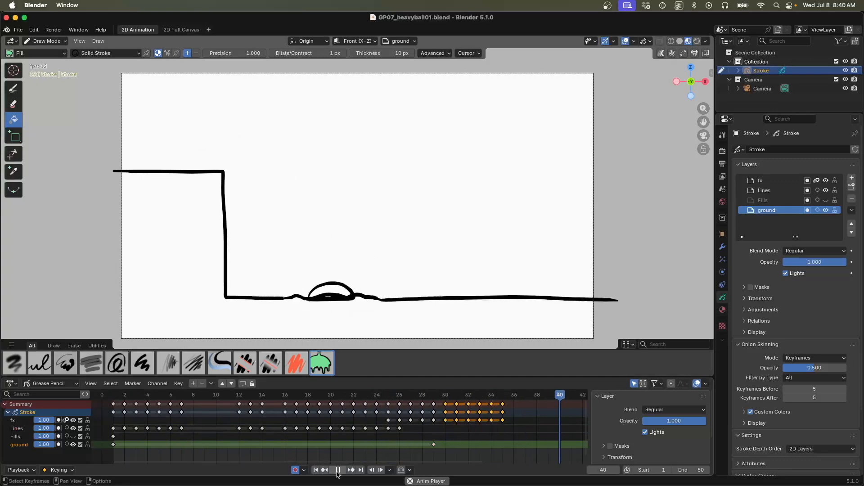
# Stop the animation playback and return to frame 1.
pyautogui.click(338, 470)
pyautogui.click(321, 471)
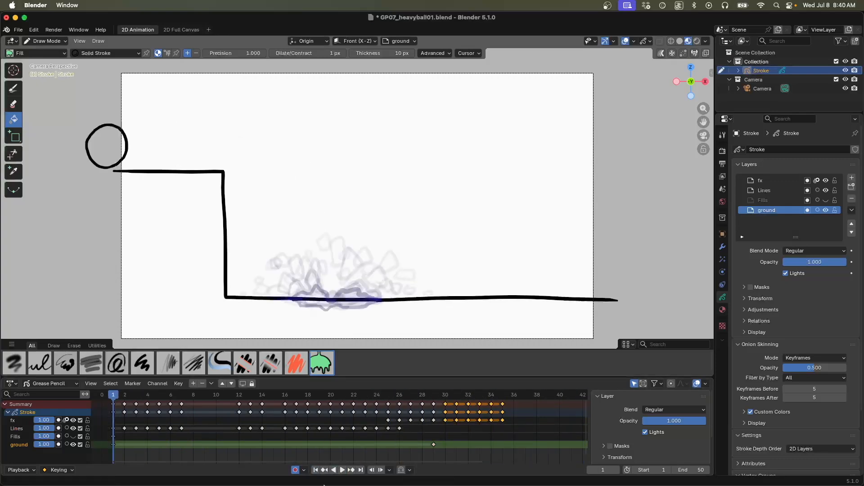
pyautogui.moveTo(324, 484)
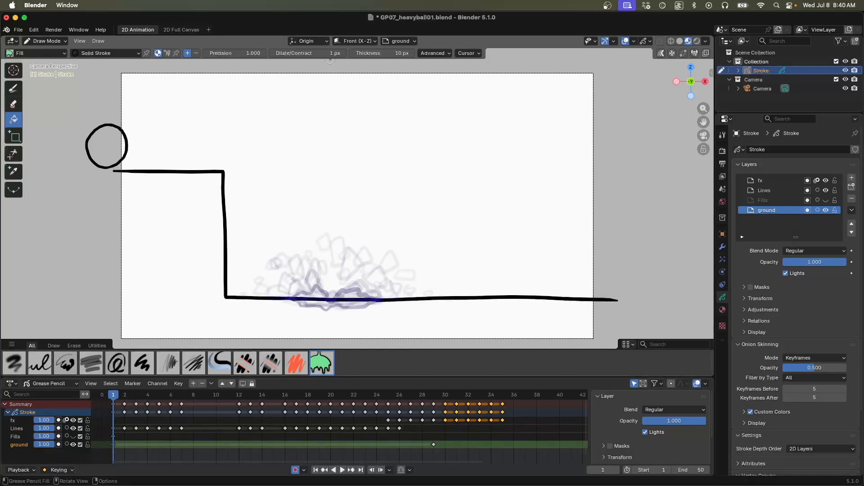
# Lock the ground, Lines and fx layers, and make the Fills layer active and visible.
pyautogui.click(16, 429)
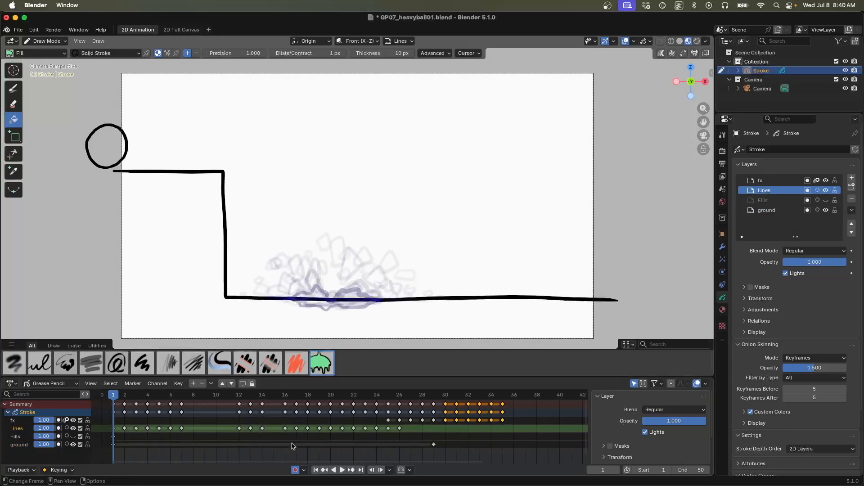
pyautogui.click(88, 445)
pyautogui.click(87, 428)
pyautogui.click(87, 420)
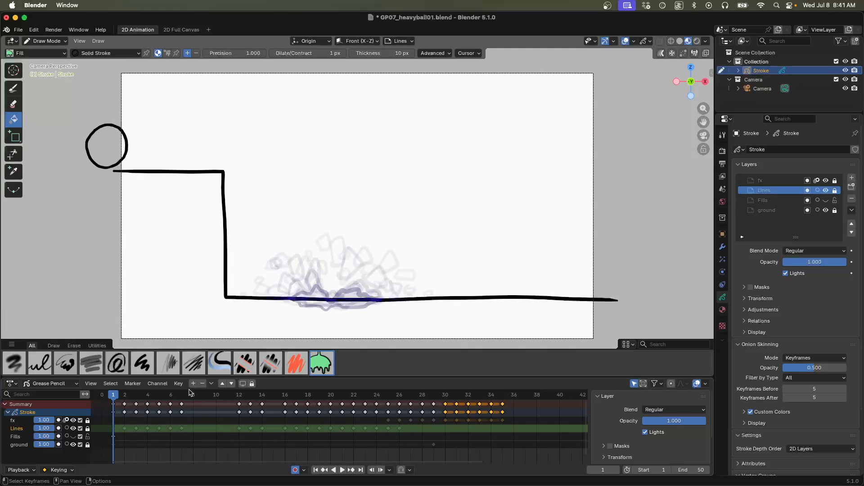
pyautogui.click(15, 437)
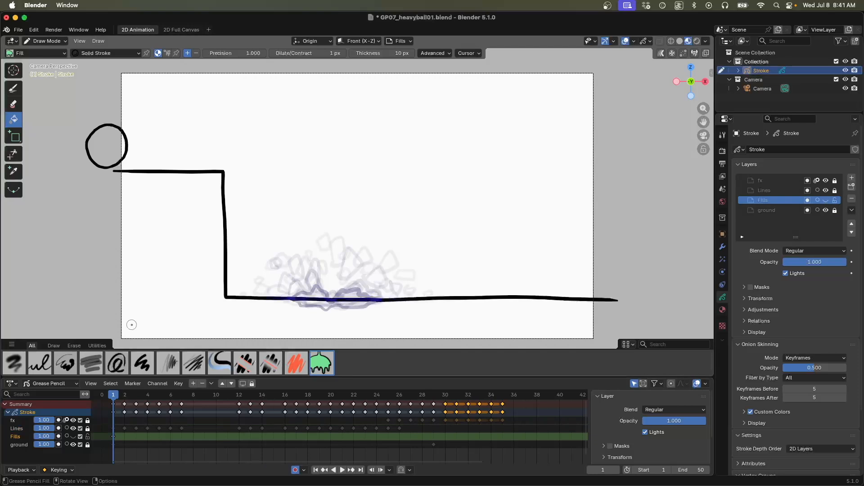
pyautogui.click(74, 436)
# Set the fill base color of the Solid Stroke material to blue.
pyautogui.click(722, 309)
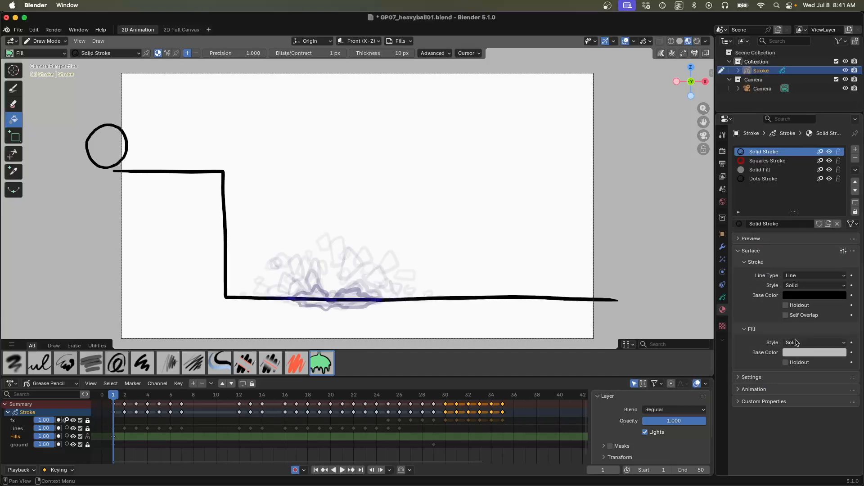
pyautogui.click(809, 294)
pyautogui.click(813, 354)
pyautogui.moveTo(816, 220); pyautogui.dragTo(814, 218)
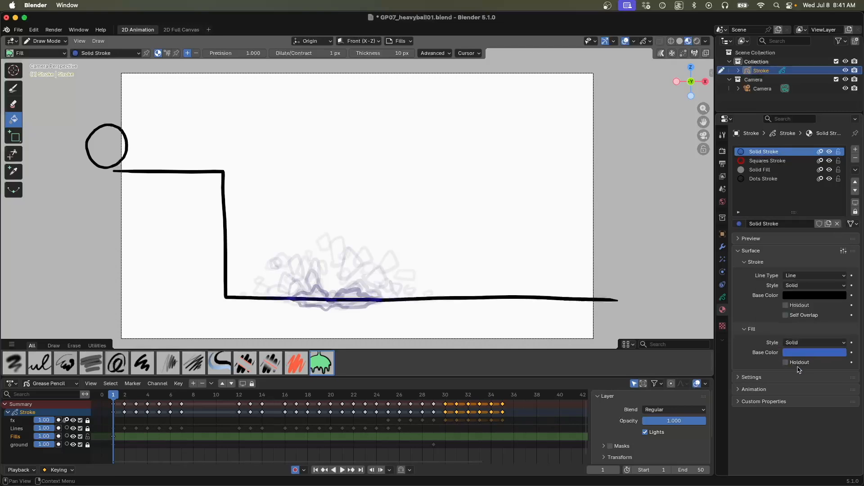
# Fill the ball outline with blue on frames 1 to 3 of the Fills layer.
pyautogui.click(122, 145)
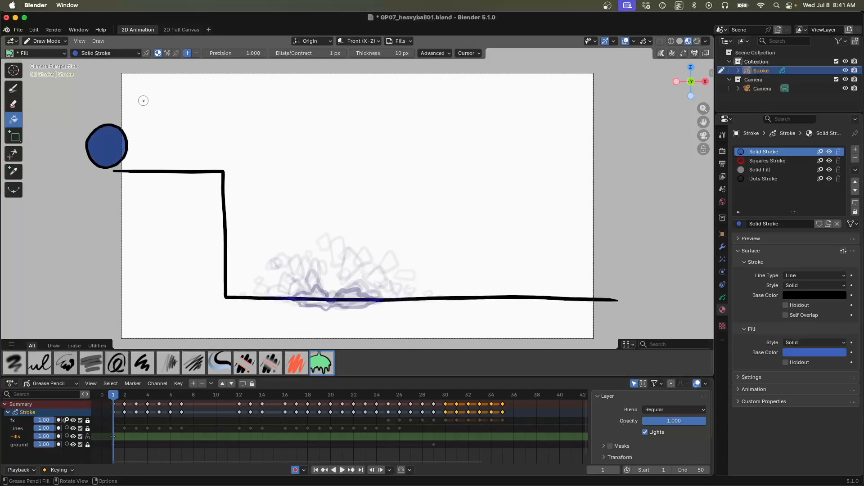
pyautogui.press('Right')
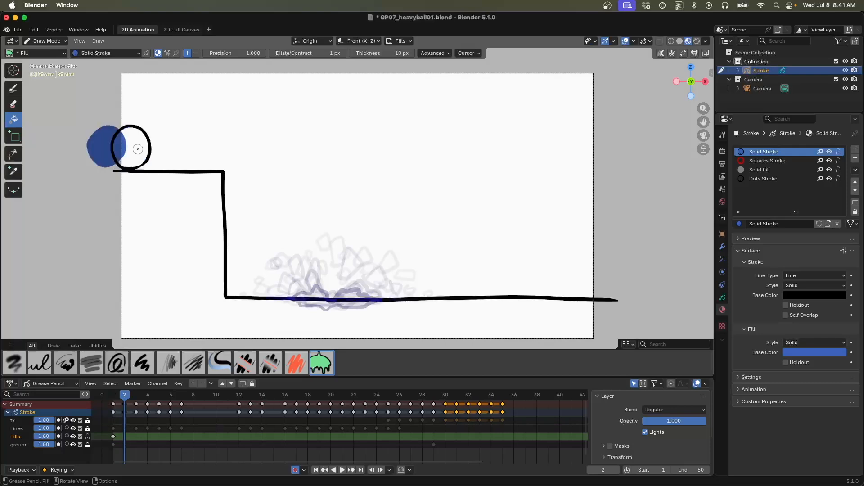
pyautogui.click(138, 149)
pyautogui.press('Right')
pyautogui.click(154, 147)
# Fill the ball with blue on frames 4 to 9 as it rolls to the ledge's edge.
pyautogui.press('Right')
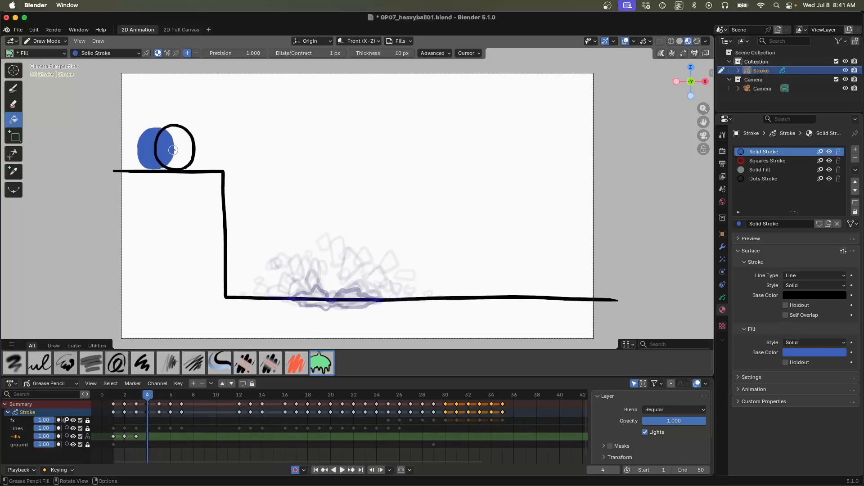
pyautogui.click(173, 149)
pyautogui.press('Right')
pyautogui.click(193, 146)
pyautogui.press('Right')
pyautogui.click(207, 147)
pyautogui.press('Right')
pyautogui.click(216, 146)
pyautogui.press('Right')
pyautogui.click(218, 144)
pyautogui.press('Right')
pyautogui.click(218, 147)
# Fill the squashing ball at the ledge's edge with blue on frames 12, 13 and 14.
pyautogui.press('Right')
pyautogui.press('Right')
pyautogui.press('Right')
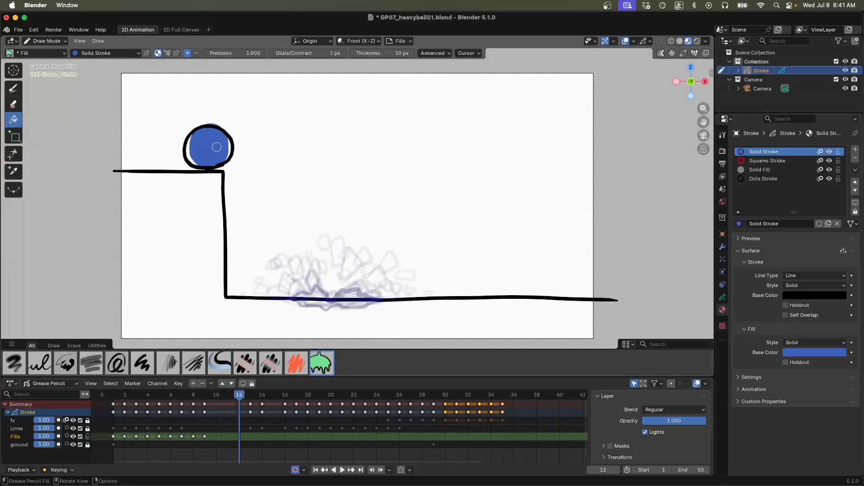
pyautogui.click(218, 147)
pyautogui.press('Right')
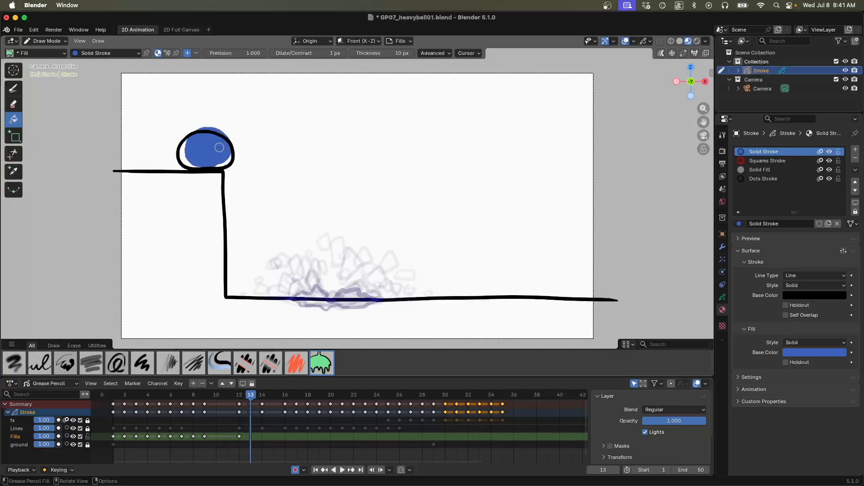
pyautogui.click(218, 150)
pyautogui.press('Right')
pyautogui.click(219, 151)
# Fill the ball with blue on frames 16 to 19 as it leaps off the ledge.
pyautogui.press('Right')
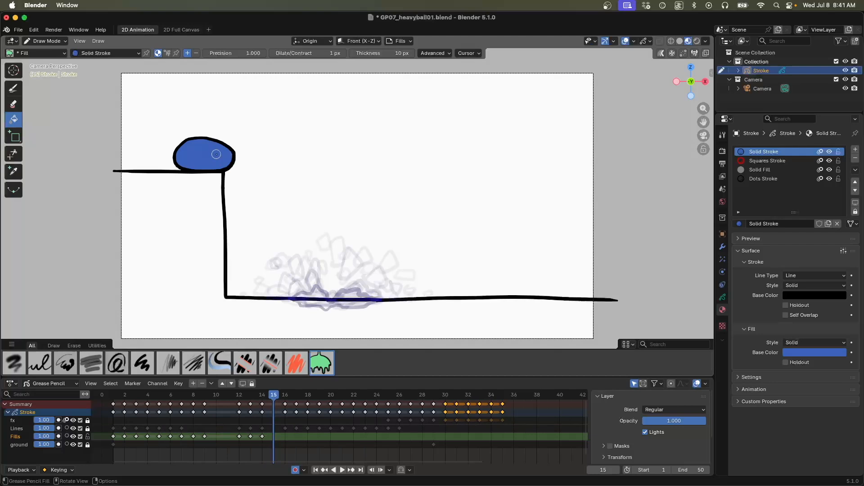
pyautogui.press('Right')
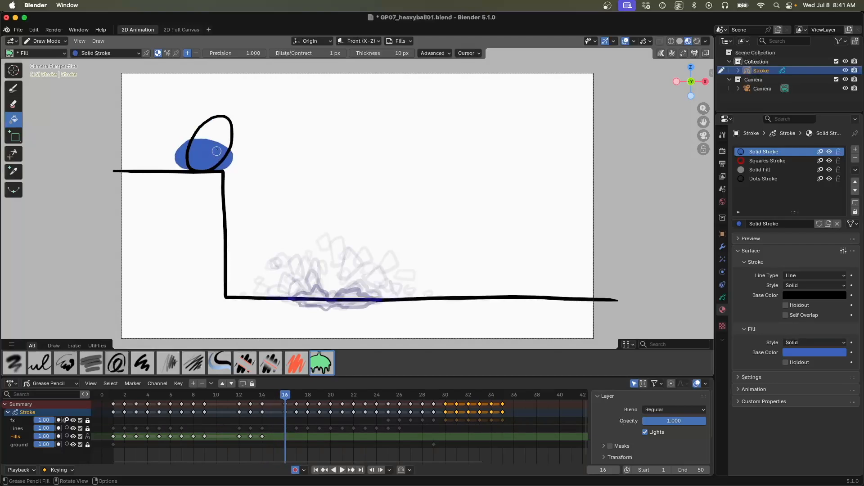
pyautogui.click(220, 140)
pyautogui.press('Right')
pyautogui.click(220, 134)
pyautogui.press('Right')
pyautogui.click(235, 113)
pyautogui.press('Right')
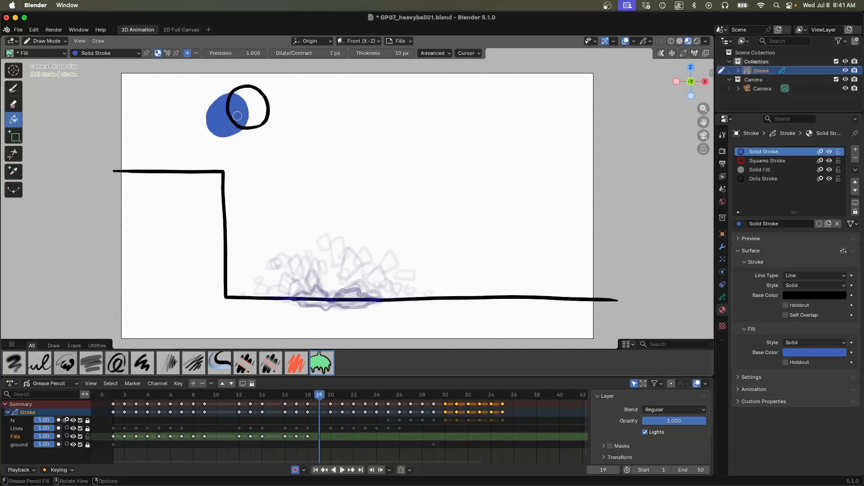
pyautogui.click(235, 121)
# Fill the falling ball with blue on frames 20 to 24.
pyautogui.press('Right')
pyautogui.click(275, 103)
pyautogui.press('Right')
pyautogui.click(284, 103)
pyautogui.press('Right')
pyautogui.click(286, 137)
pyautogui.press('Right')
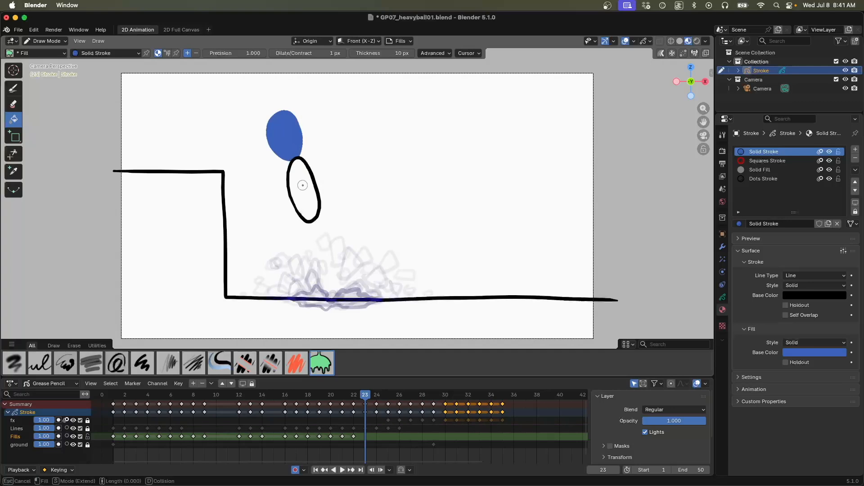
pyautogui.click(313, 204)
pyautogui.press('Right')
pyautogui.click(314, 232)
# Try to fill the ball on impact frames 25 to 27 with the fx layer visible.
pyautogui.press('Right')
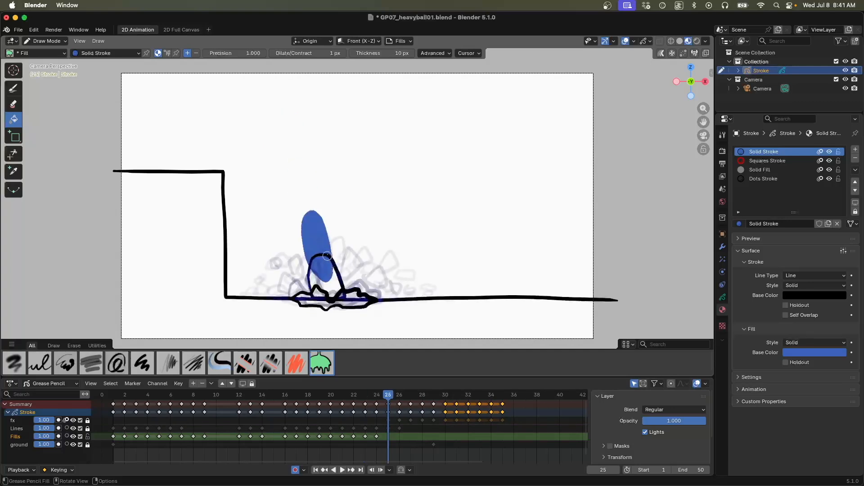
pyautogui.click(326, 272)
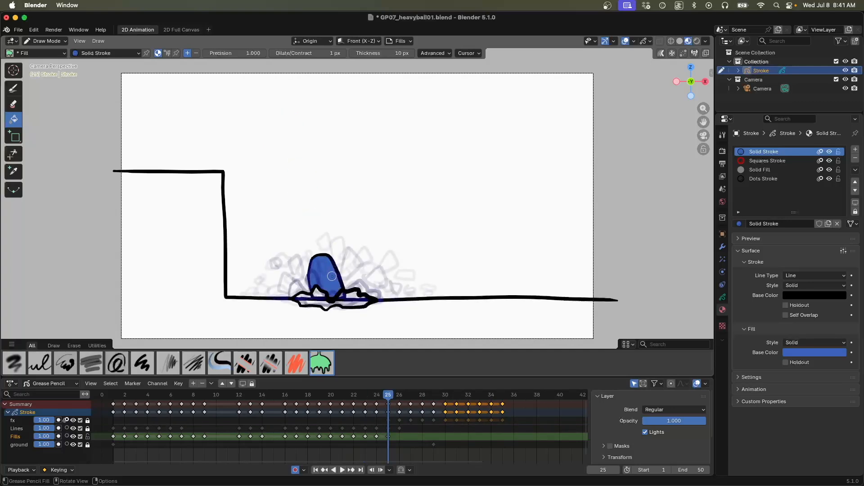
pyautogui.press('Right')
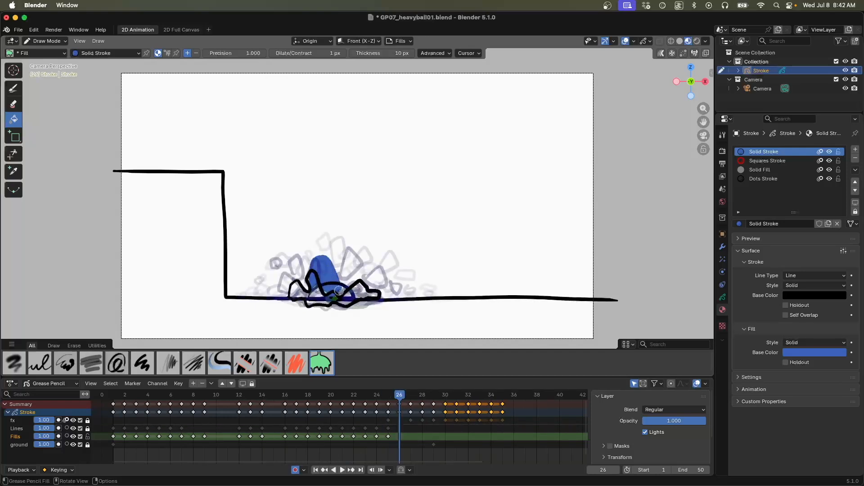
pyautogui.click(336, 288)
pyautogui.press('Right')
pyautogui.click(335, 285)
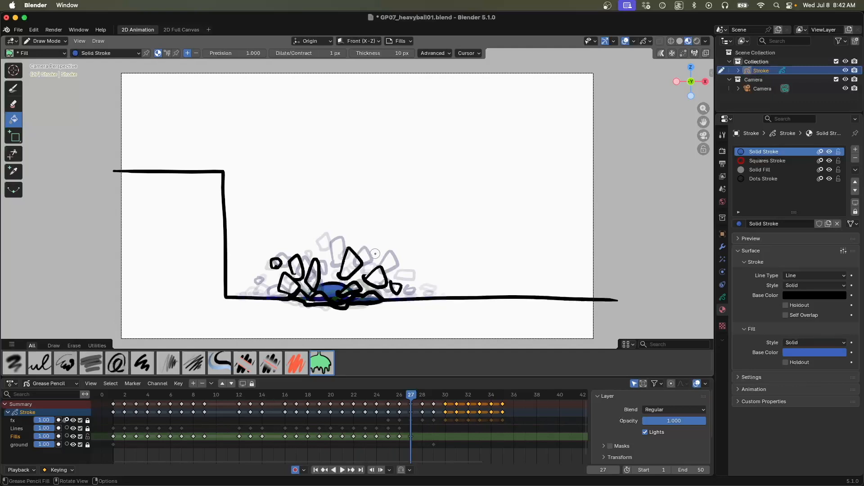
# Undo the ball fills on frames 25 to 27 and go back to frame 25.
pyautogui.press('Left')
pyautogui.press('Left')
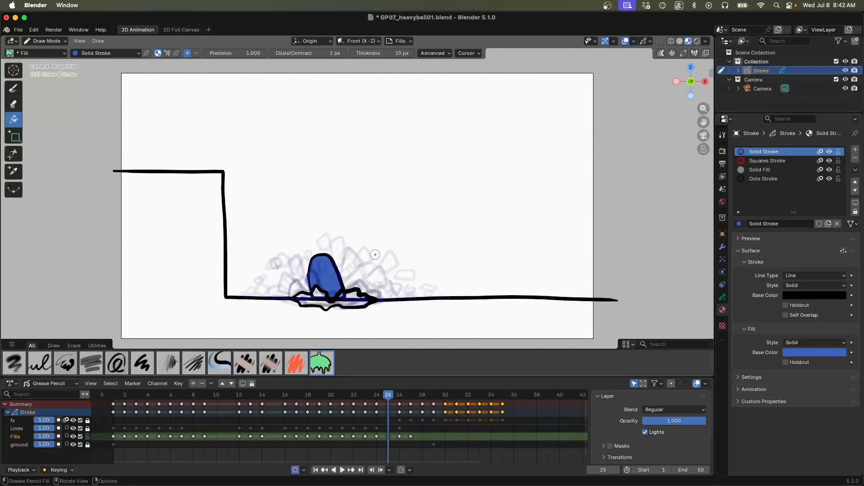
pyautogui.press('Left')
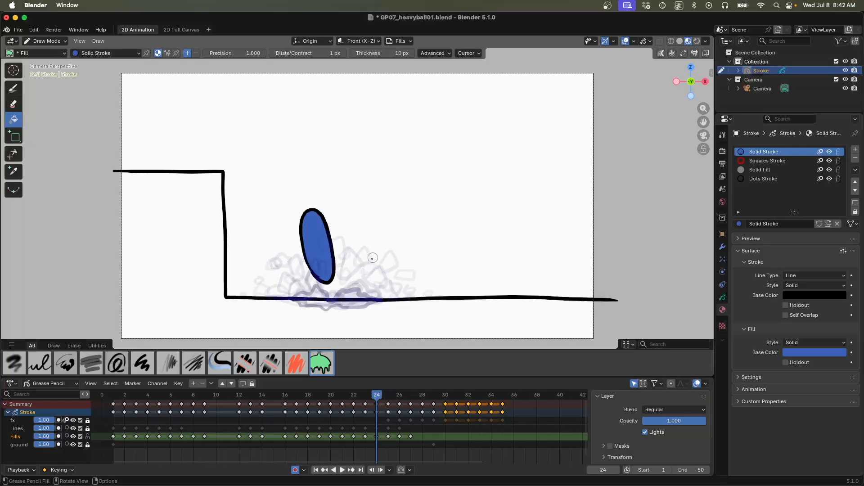
pyautogui.press('Right')
pyautogui.press('Right')
pyautogui.press('Right')
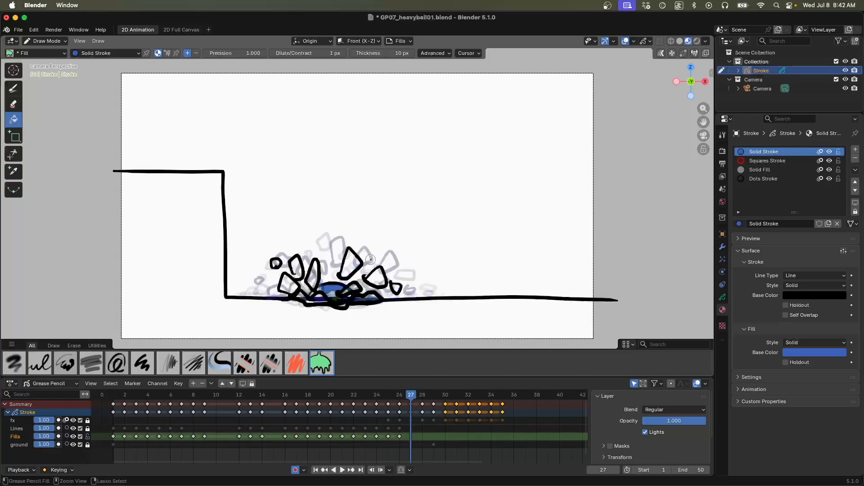
pyautogui.press('Left')
pyautogui.press('Left')
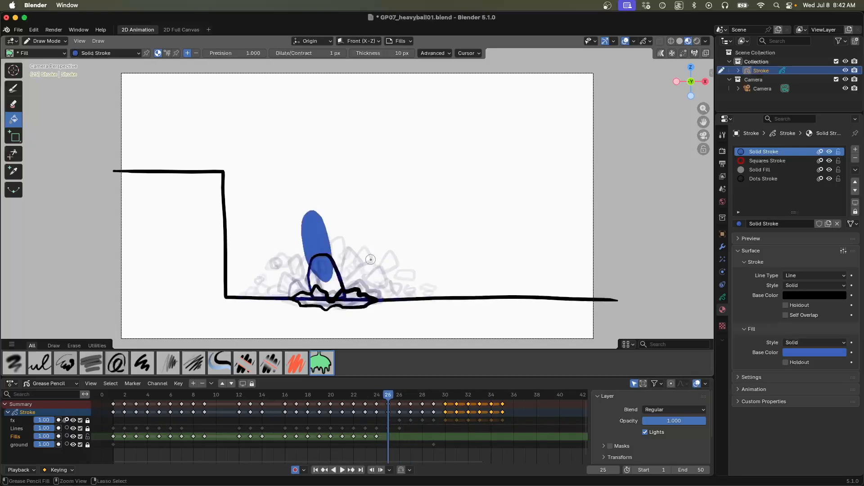
# Hide the fx layer and fill the landed ball with blue on frames 25, 26 and 27.
pyautogui.click(74, 421)
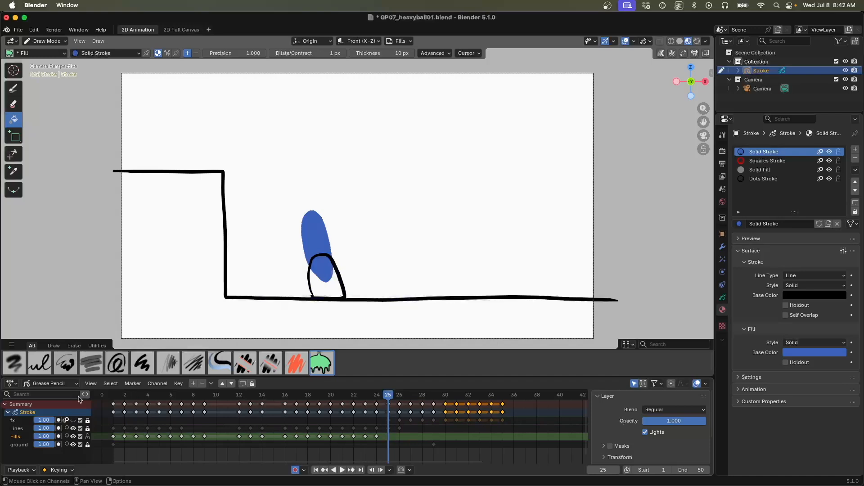
pyautogui.click(335, 286)
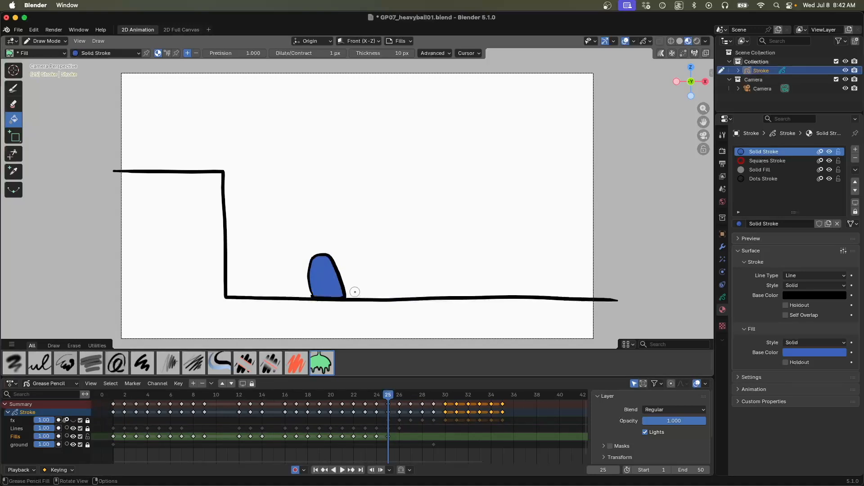
pyautogui.press('.')
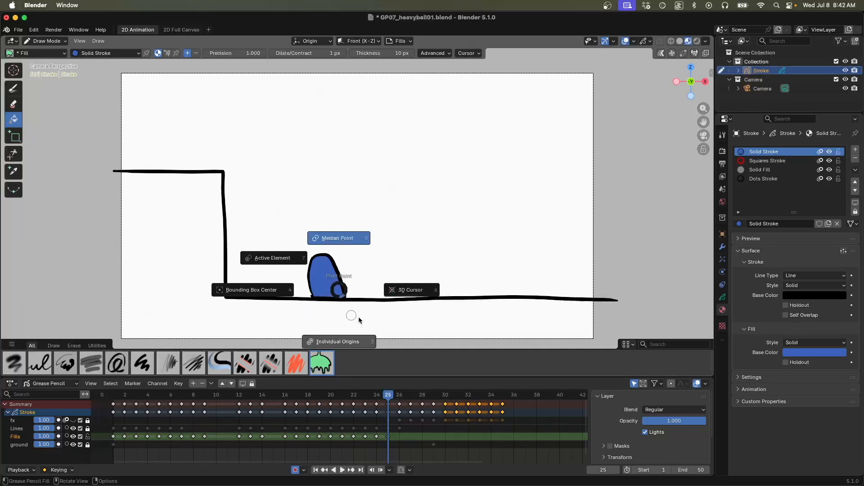
pyautogui.click(397, 345)
pyautogui.press('Right')
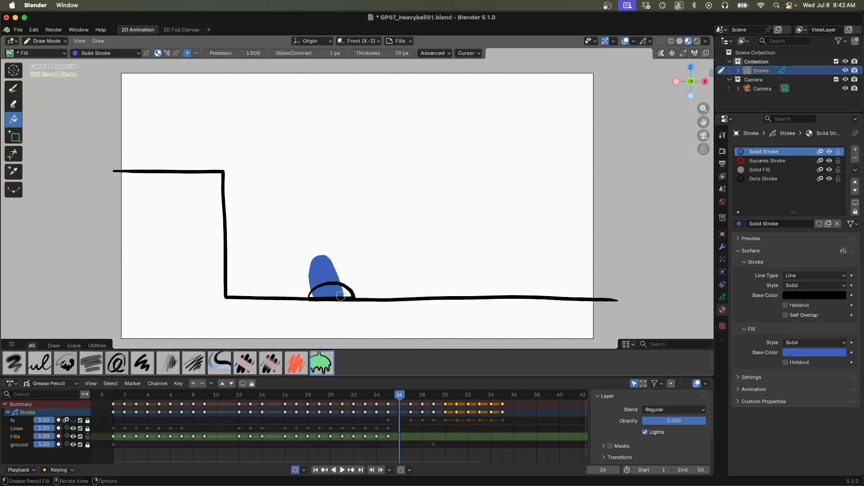
pyautogui.click(339, 291)
pyautogui.press('Right')
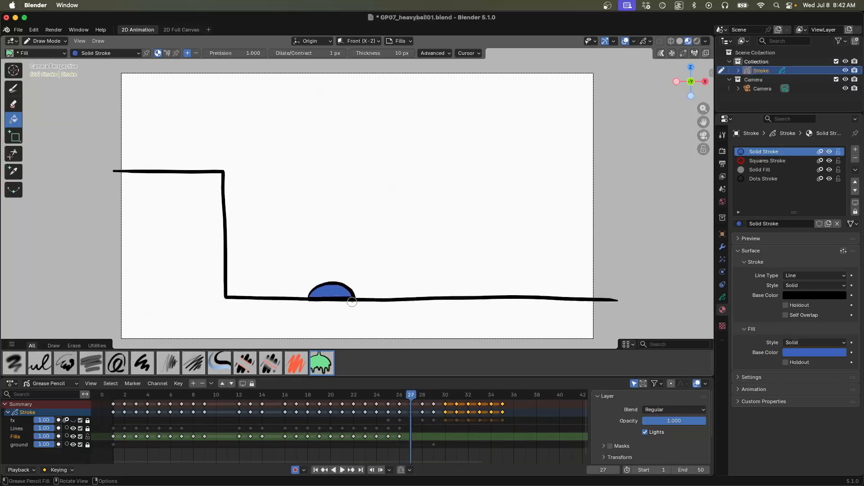
pyautogui.press('Right')
pyautogui.press('Left')
pyautogui.click(340, 290)
# Step through the frames following the impact and back to frame 25 to check the ball's fill.
pyautogui.press('Right')
pyautogui.press('Right')
pyautogui.press('Right')
pyautogui.press('Right')
pyautogui.press('Right')
pyautogui.press('Right')
pyautogui.press('Right')
pyautogui.press('Right')
pyautogui.press('Left')
pyautogui.press('Left')
pyautogui.press('Left')
pyautogui.press('Left')
pyautogui.press('Left')
pyautogui.press('Left')
pyautogui.press('Left')
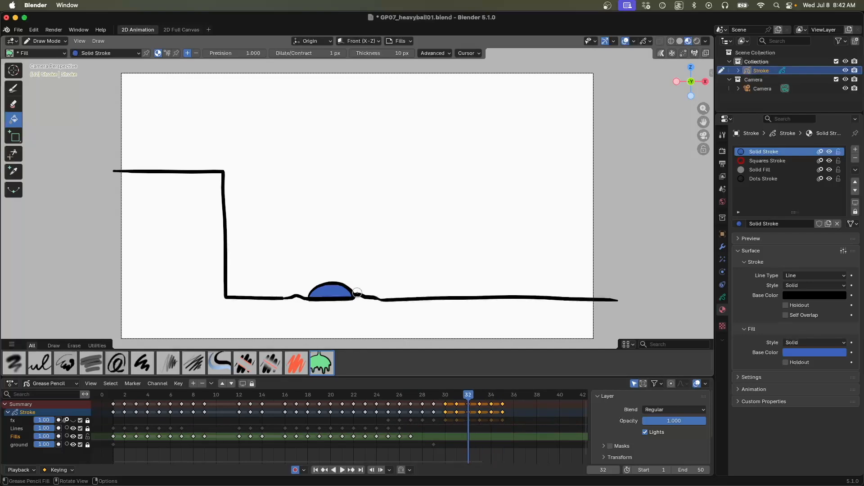
pyautogui.press('Left')
pyautogui.press('Left')
pyautogui.press('Left')
pyautogui.press('Left')
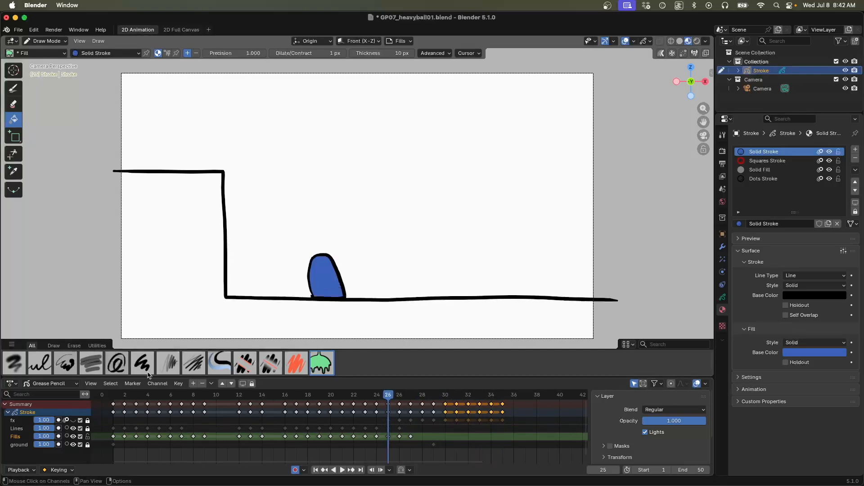
# Show the fx layer, turn off its onion skinning, and play the animation from frame 1.
pyautogui.click(315, 470)
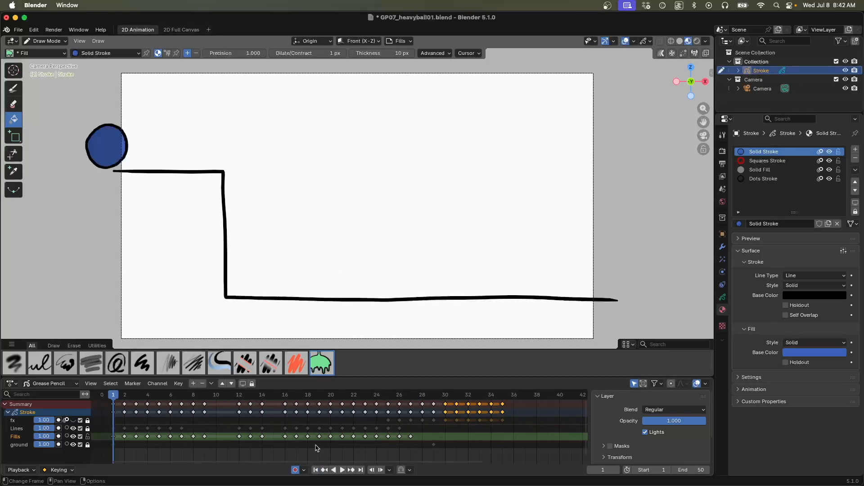
pyautogui.click(73, 420)
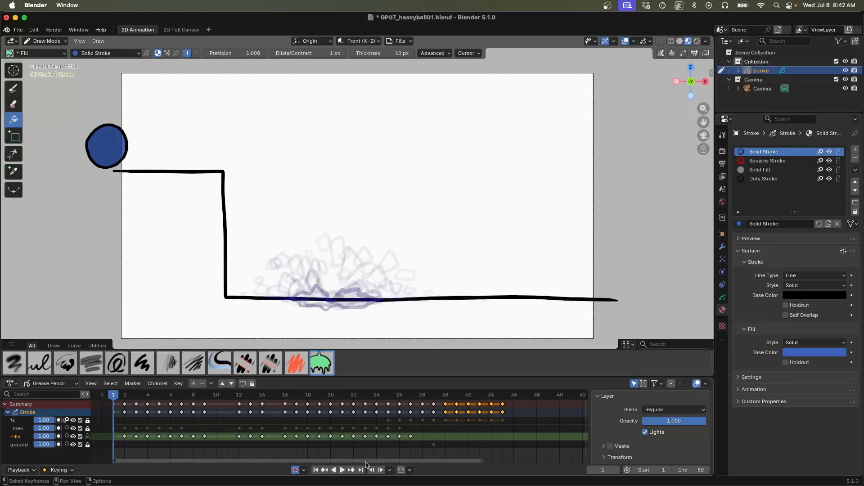
pyautogui.click(66, 421)
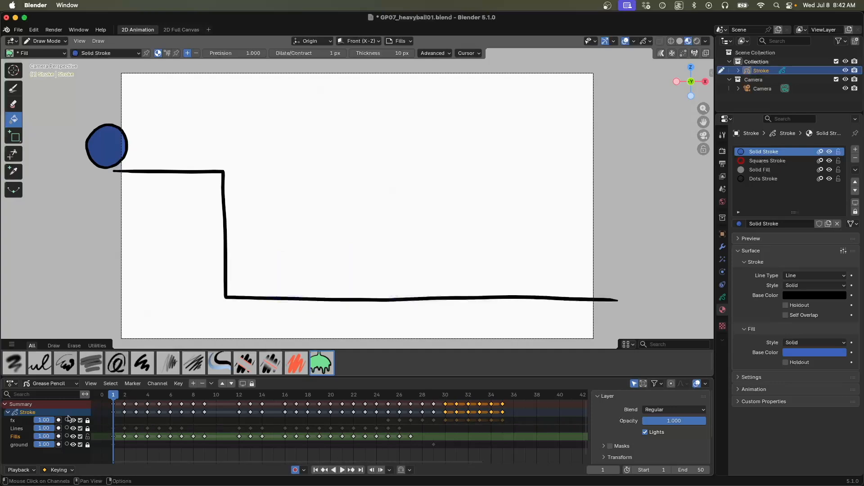
pyautogui.click(342, 470)
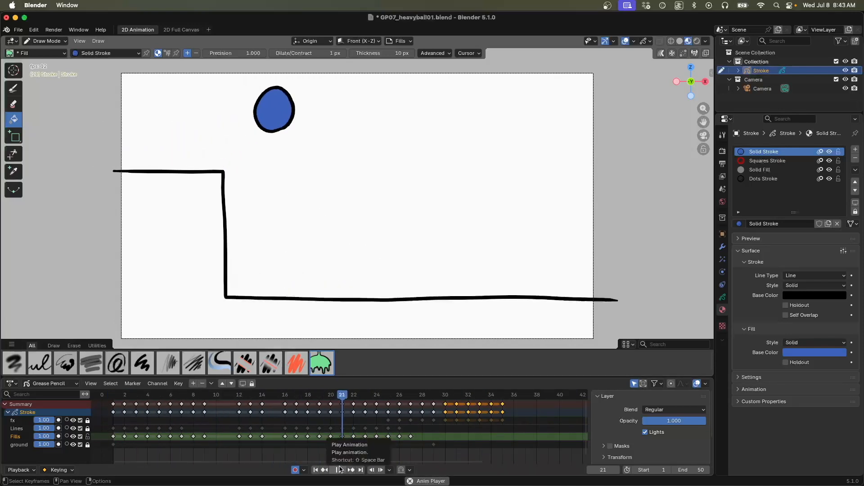
# Play the animation from frame 1 to review the fills and park on the impact at frame 25.
pyautogui.click(317, 469)
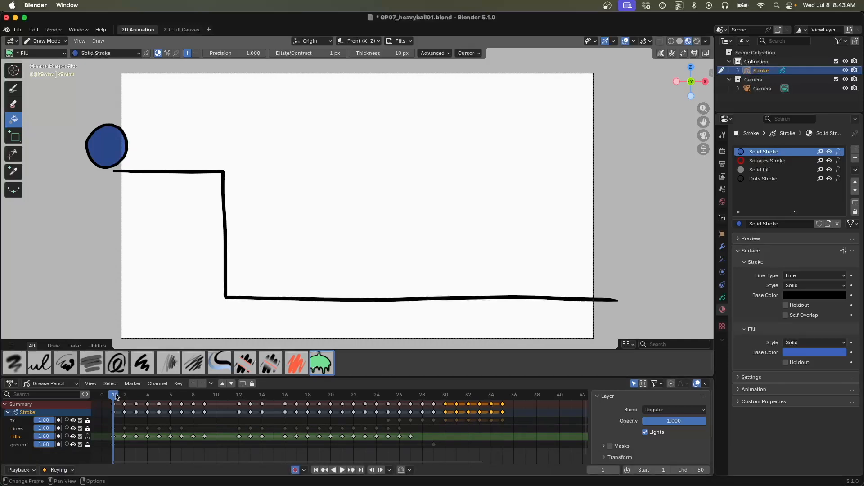
pyautogui.press('space')
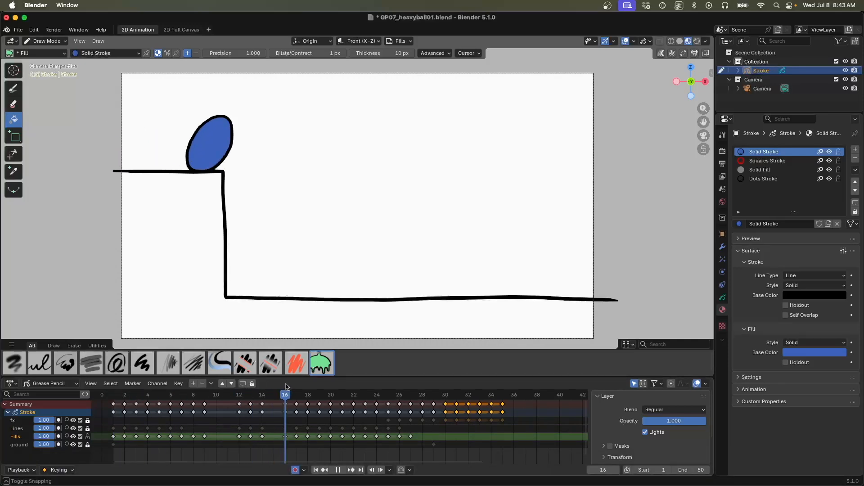
pyautogui.moveTo(400, 374)
pyautogui.mouseDown()
pyautogui.moveTo(374, 373)
pyautogui.moveTo(386, 372)
pyautogui.mouseUp()
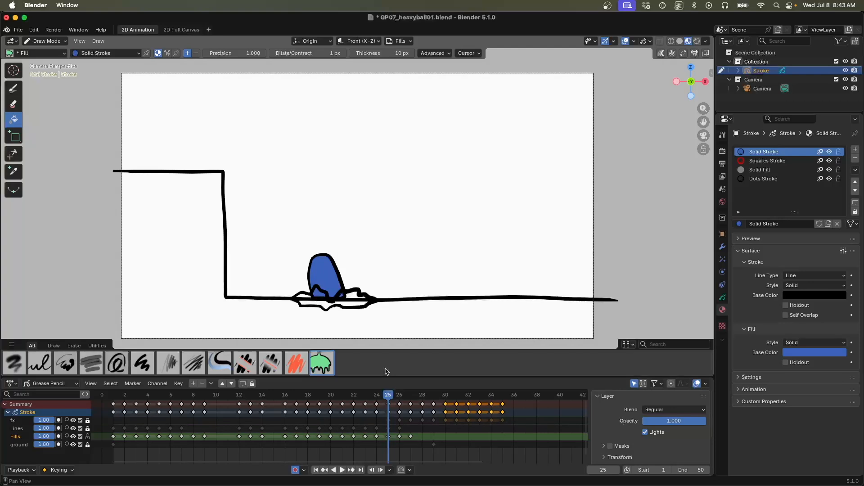
# Remove the Squares Stroke and Dots Stroke materials from the stroke object.
pyautogui.click(777, 161)
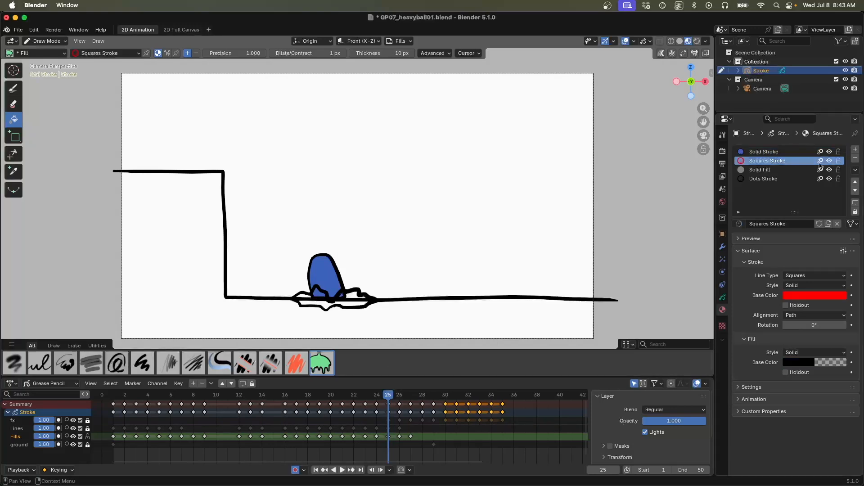
pyautogui.click(855, 160)
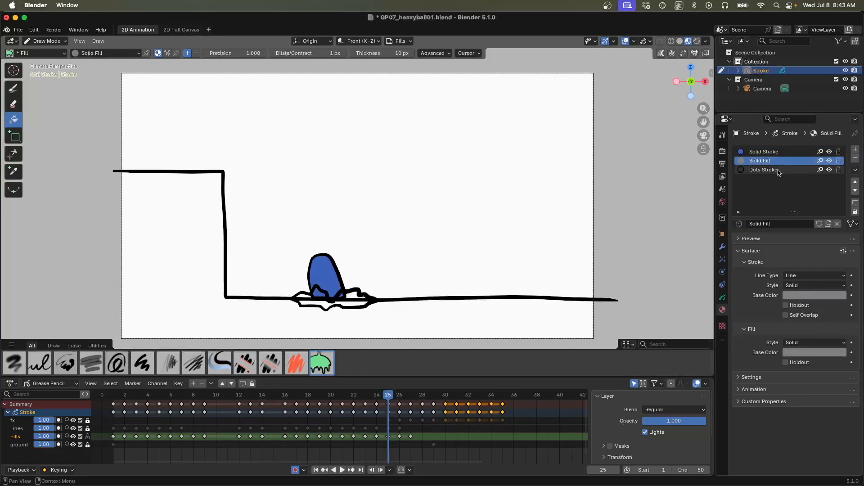
pyautogui.click(855, 158)
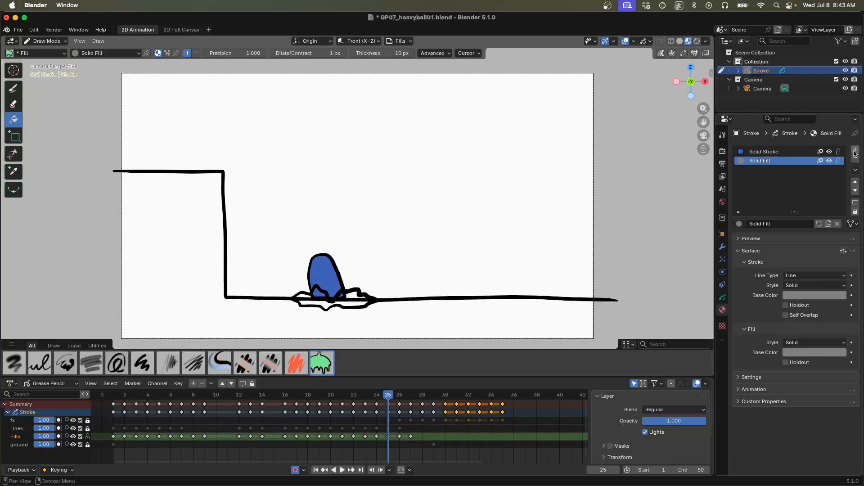
# Add a new Grease Pencil material and name it fxfill.
pyautogui.click(855, 150)
pyautogui.click(795, 224)
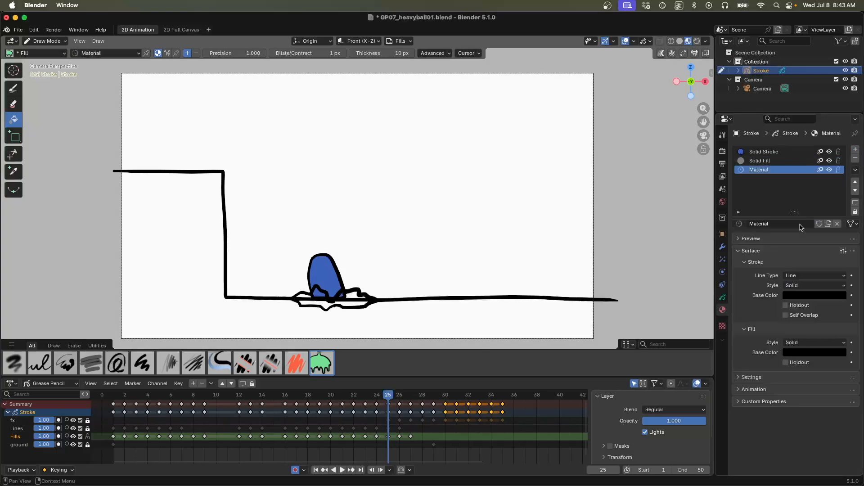
pyautogui.click(776, 225)
pyautogui.write('fxfill')
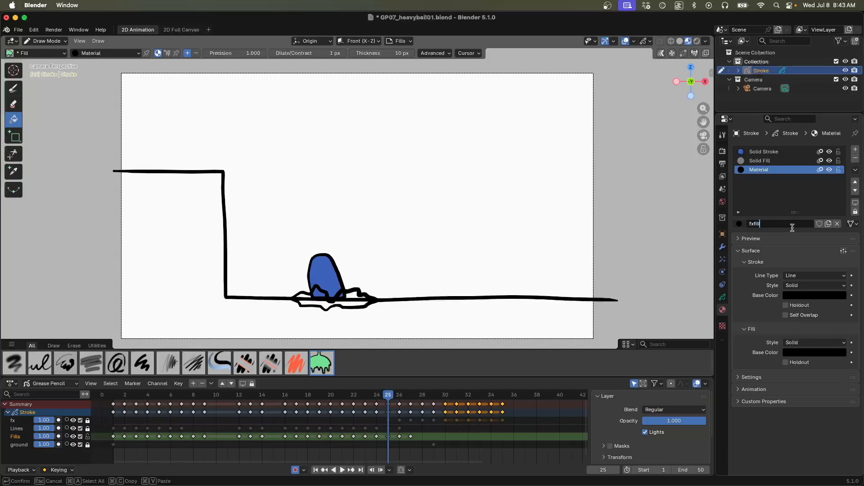
pyautogui.press('Return')
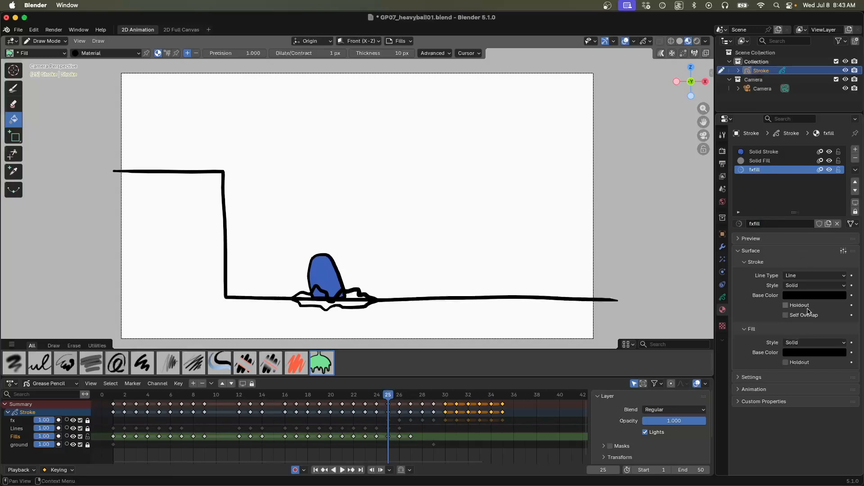
# Set both the fill and stroke base colors of the fxfill material to white.
pyautogui.click(814, 353)
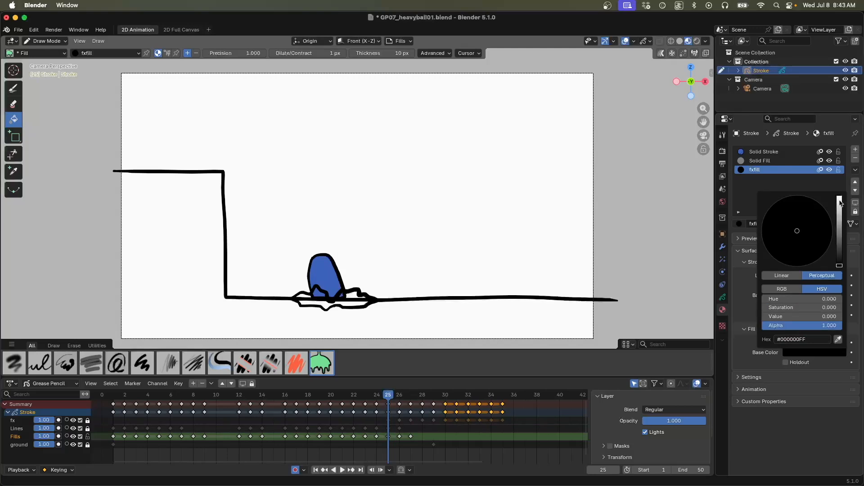
pyautogui.moveTo(839, 203); pyautogui.dragTo(840, 193)
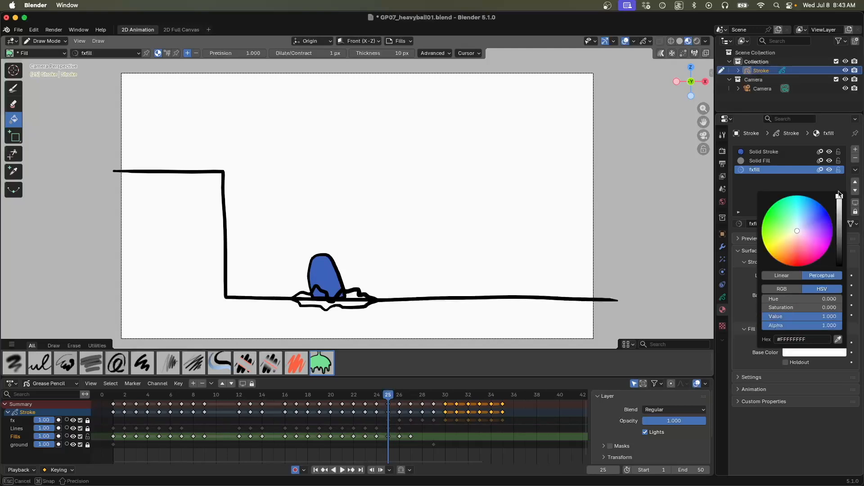
pyautogui.click(811, 436)
pyautogui.click(816, 297)
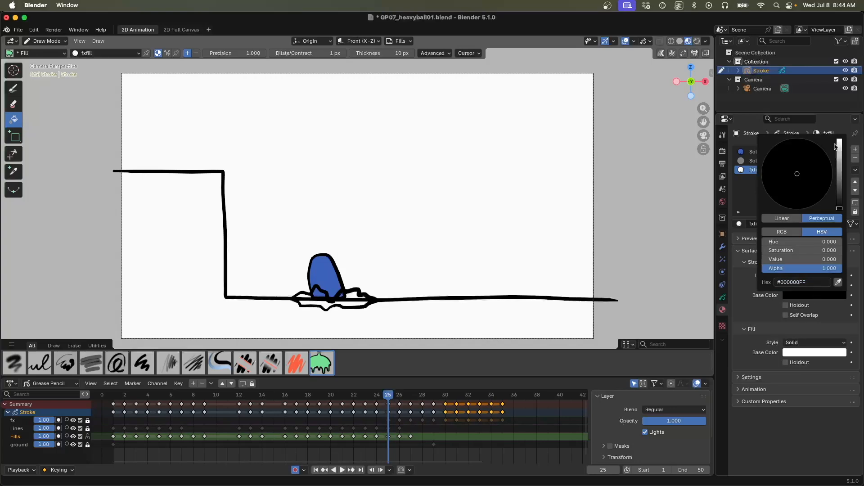
pyautogui.click(835, 147)
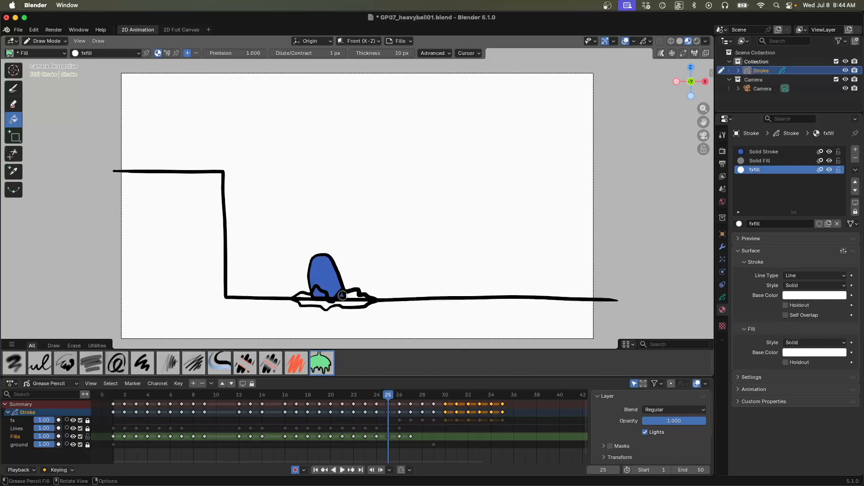
# Make the fx layer active and hide the Lines, Fills and ground layers so only the splash is shown.
pyautogui.click(73, 444)
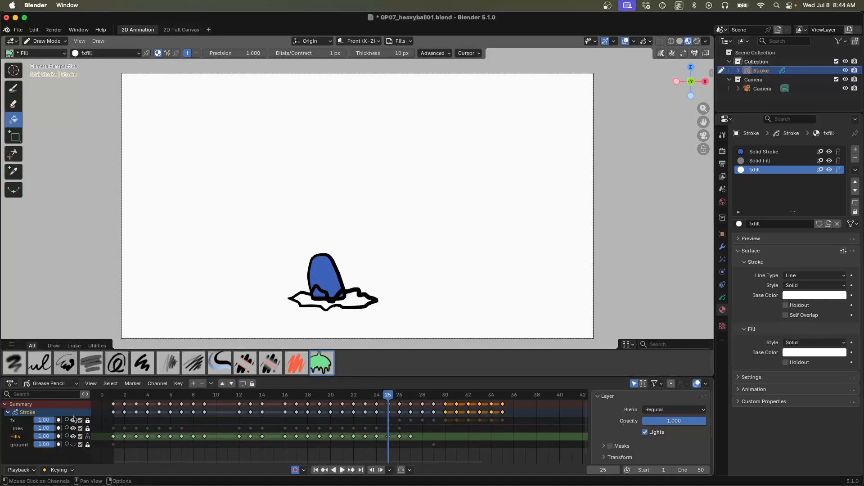
pyautogui.click(73, 420)
pyautogui.click(72, 420)
pyautogui.click(73, 420)
pyautogui.click(73, 429)
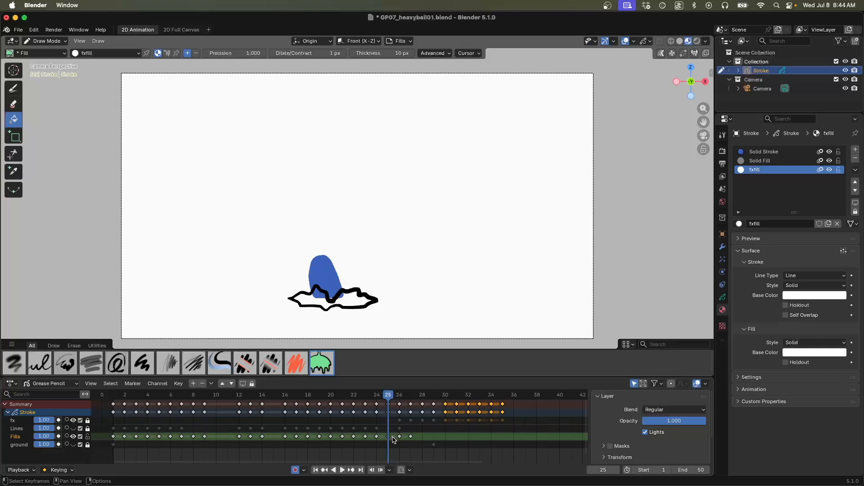
pyautogui.click(16, 420)
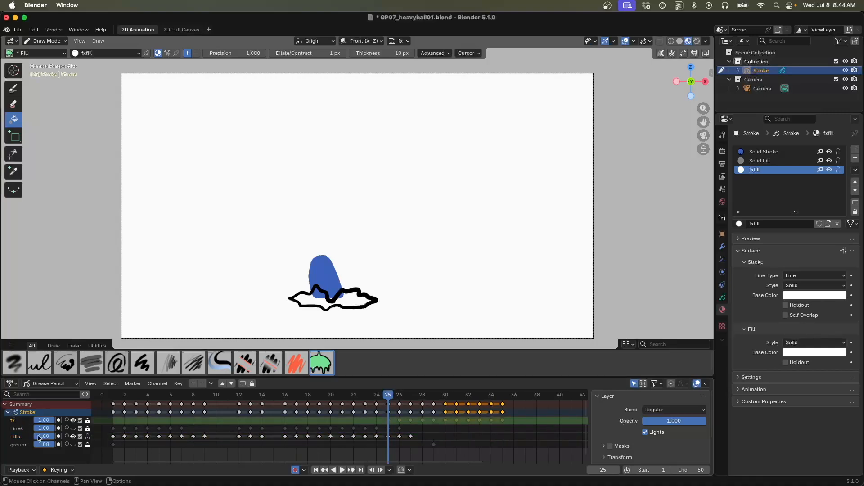
pyautogui.click(73, 445)
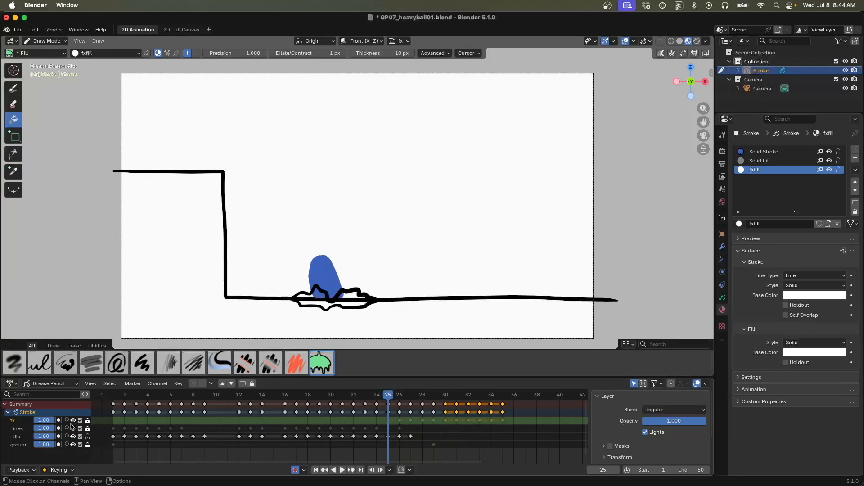
pyautogui.click(73, 429)
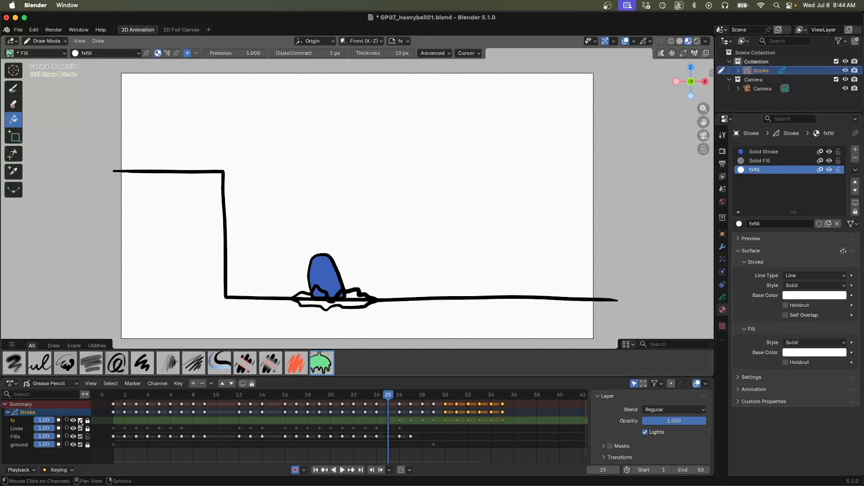
pyautogui.moveTo(73, 428); pyautogui.dragTo(74, 445)
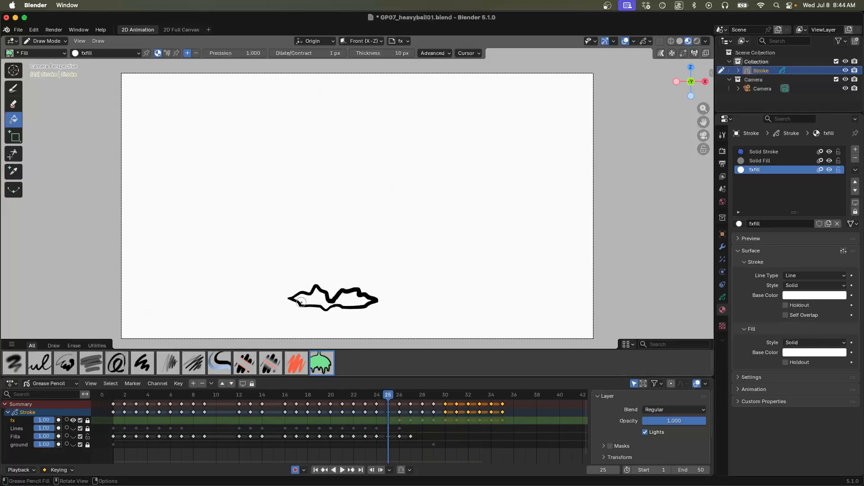
pyautogui.click(815, 354)
pyautogui.click(802, 227)
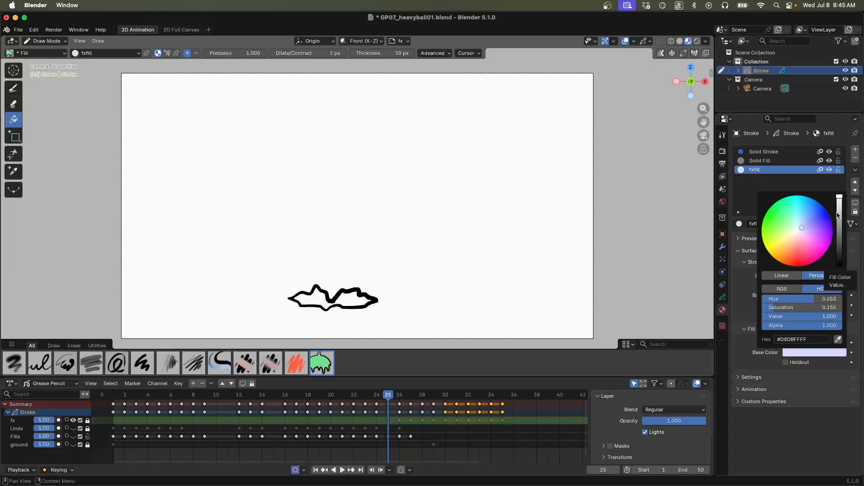
pyautogui.press('Escape')
# Darken the fxfill material's fill base color from white and tint it a muted lavender blue.
pyautogui.click(821, 353)
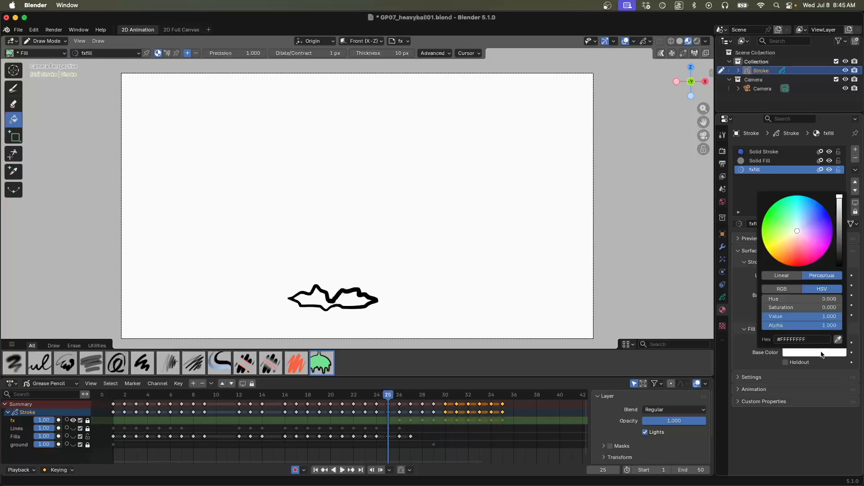
pyautogui.moveTo(841, 200); pyautogui.dragTo(843, 201)
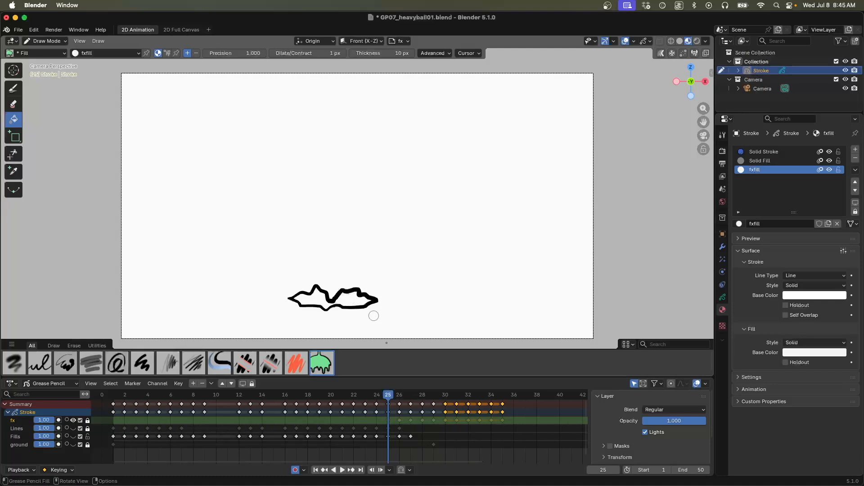
pyautogui.click(786, 353)
pyautogui.moveTo(839, 212); pyautogui.dragTo(839, 208)
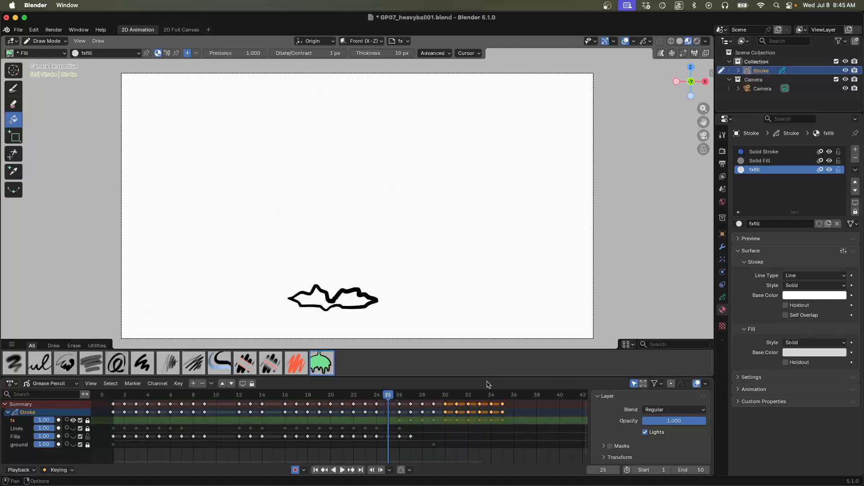
pyautogui.moveTo(390, 396)
pyautogui.mouseDown()
pyautogui.moveTo(411, 395)
pyautogui.moveTo(388, 395)
pyautogui.mouseUp()
pyautogui.click(809, 354)
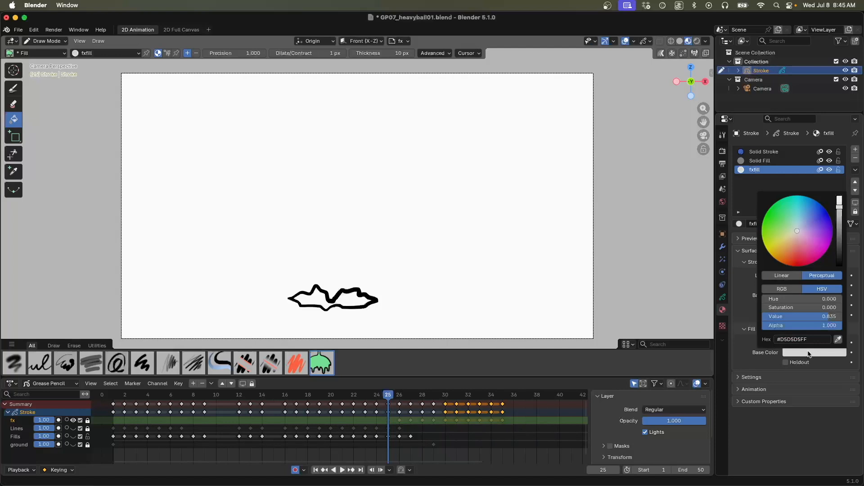
pyautogui.moveTo(826, 229); pyautogui.dragTo(807, 223)
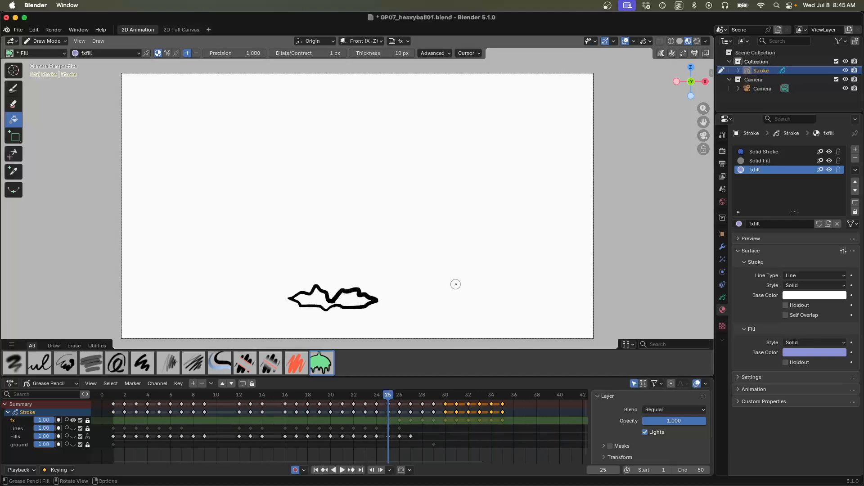
# Select the fx layer's keyframe at frame 25 and unlock the layer for drawing.
pyautogui.click(389, 420)
pyautogui.press('space')
pyautogui.moveTo(402, 399); pyautogui.dragTo(391, 401)
pyautogui.press('space')
pyautogui.click(13, 88)
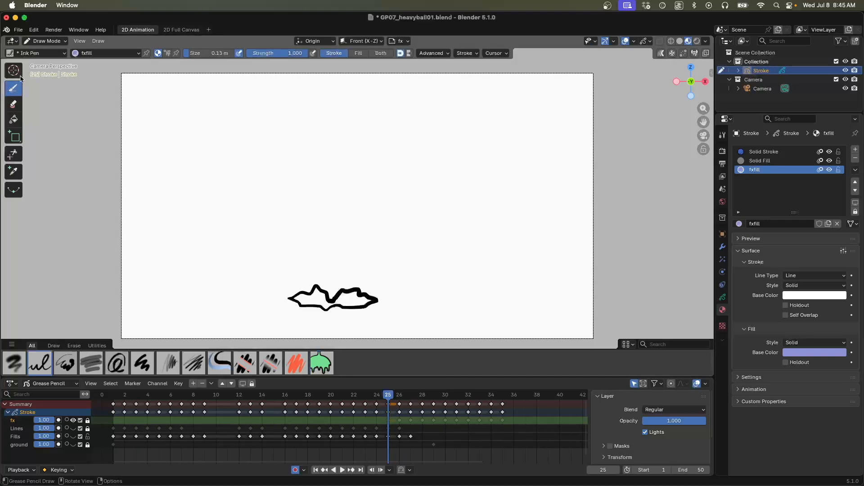
pyautogui.click(367, 287)
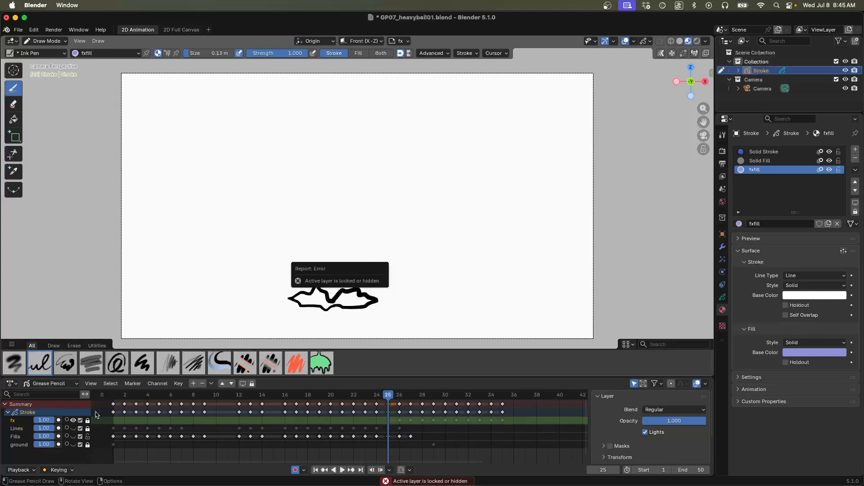
pyautogui.click(88, 420)
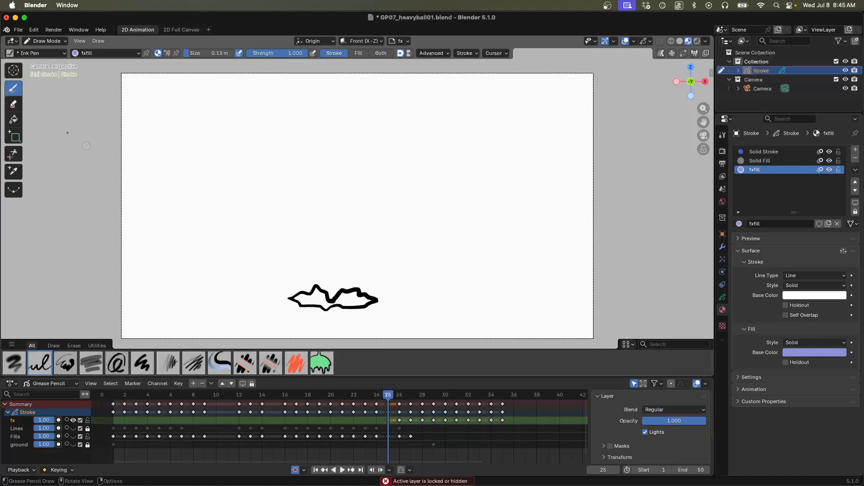
# Try the muted lavender fill on the splash at frame 25, and undo it.
pyautogui.click(16, 121)
pyautogui.click(350, 297)
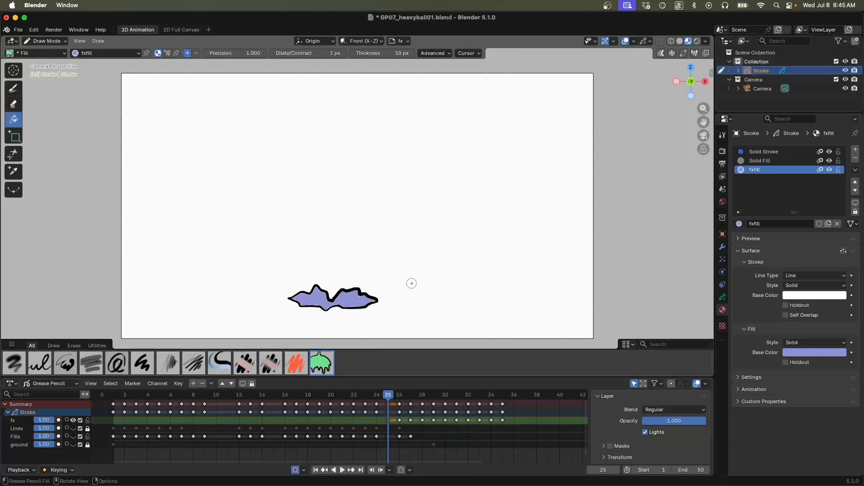
pyautogui.hotkey('ctrl', 'z')
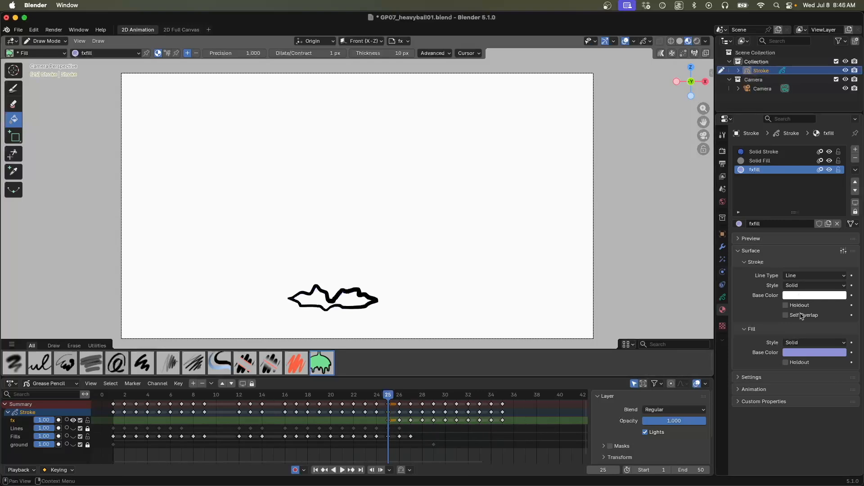
# Raise the fxfill fill color's value to 1.000, test it on the frame 25 splash and undo the test fill.
pyautogui.click(799, 356)
pyautogui.click(839, 198)
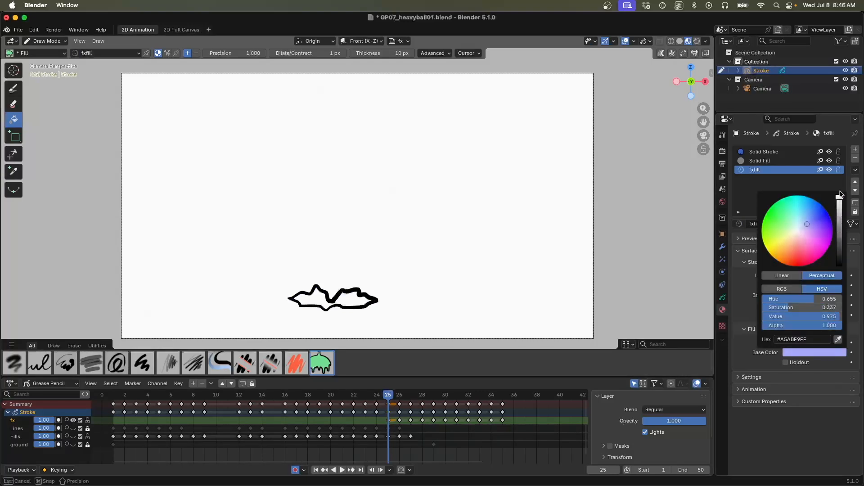
pyautogui.click(353, 298)
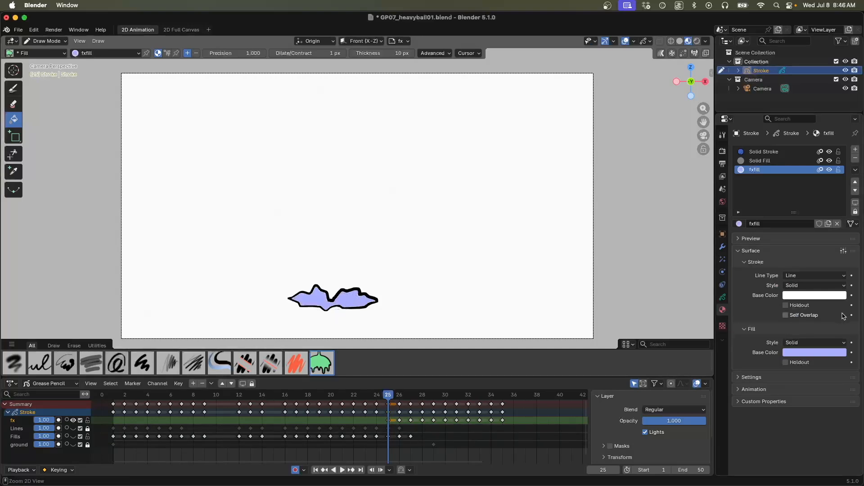
pyautogui.press('super+z')
# Set the fxfill material's fill base color to near-opaque white using the hex code #FFFFFFF0.
pyautogui.click(820, 352)
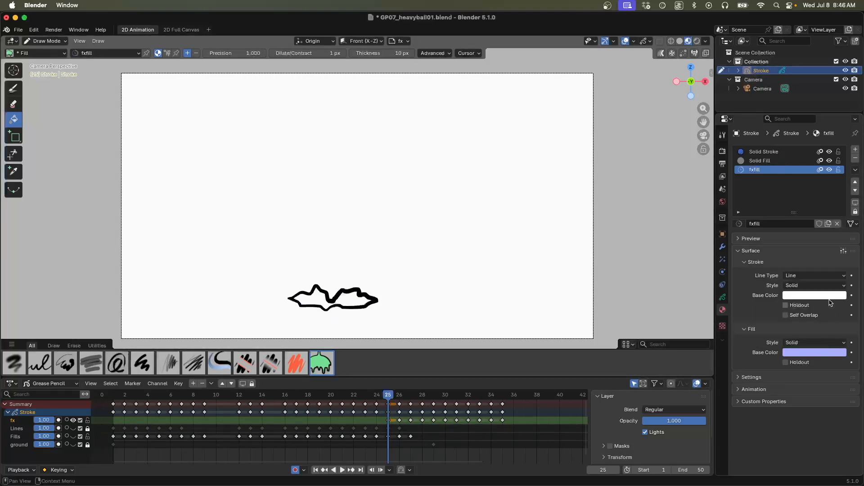
pyautogui.click(820, 352)
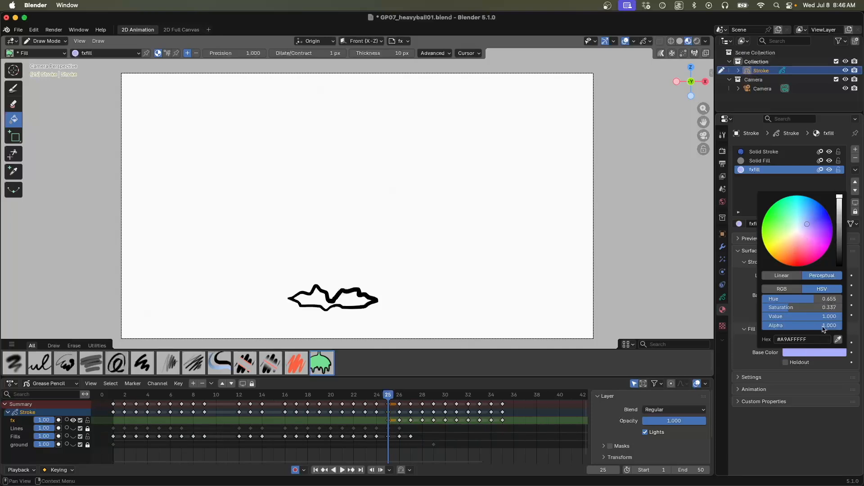
pyautogui.click(810, 339)
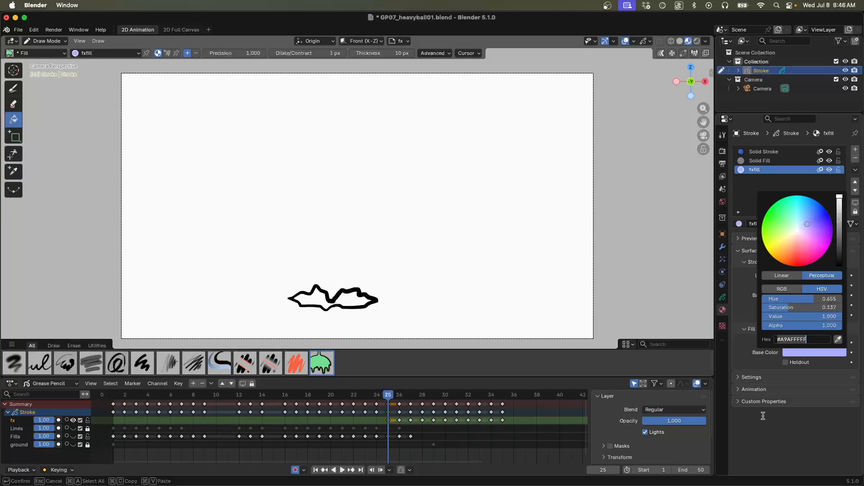
pyautogui.press('BackSpace')
pyautogui.press('BackSpace')
pyautogui.press('BackSpace')
pyautogui.press('BackSpace')
pyautogui.press('BackSpace')
pyautogui.press('BackSpace')
pyautogui.press('BackSpace')
pyautogui.press('BackSpace')
pyautogui.write('0')
pyautogui.press('Return')
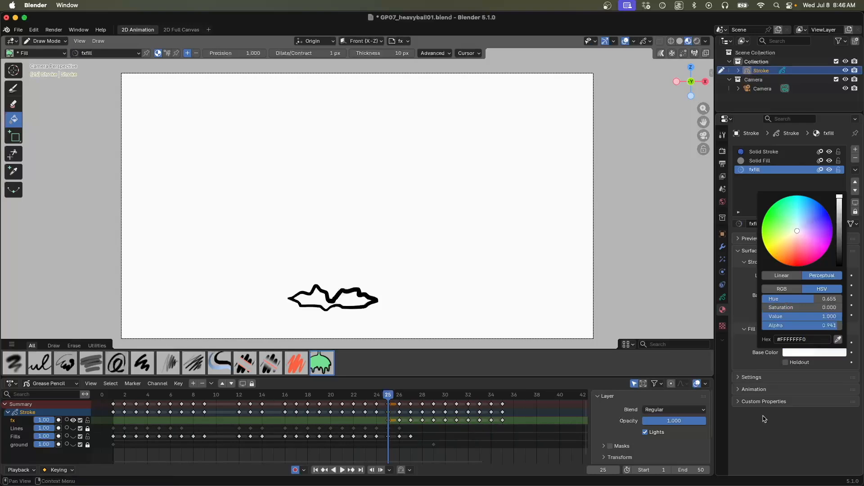
# Fill the fx splash at frames 25 and 26 with white, hiding the Lines, Fills and ground layers while filling frame 26.
pyautogui.click(340, 300)
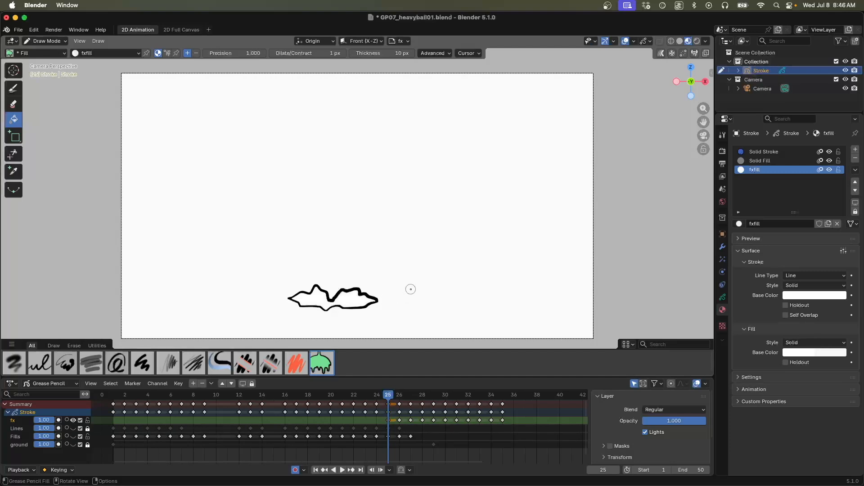
pyautogui.moveTo(73, 428); pyautogui.dragTo(73, 445)
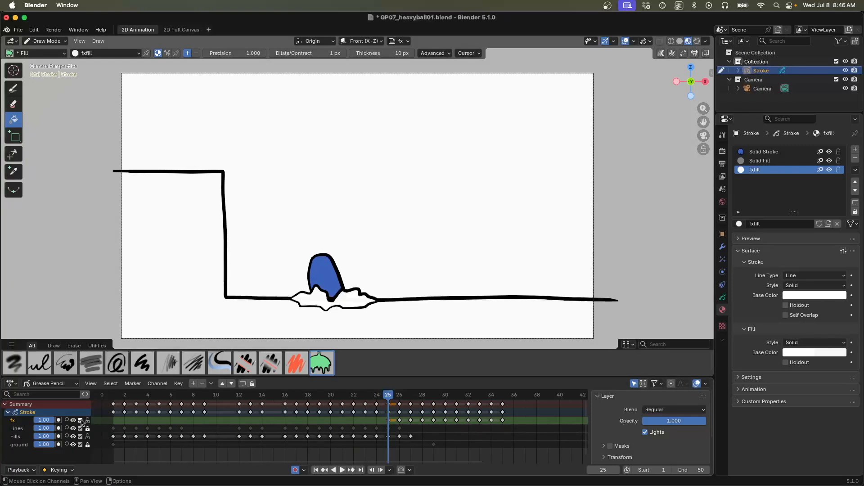
pyautogui.press('Right')
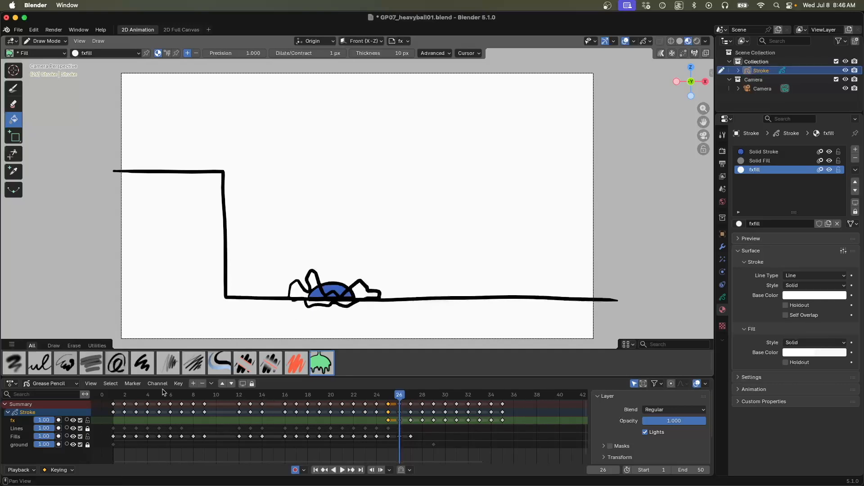
pyautogui.moveTo(73, 428); pyautogui.dragTo(74, 444)
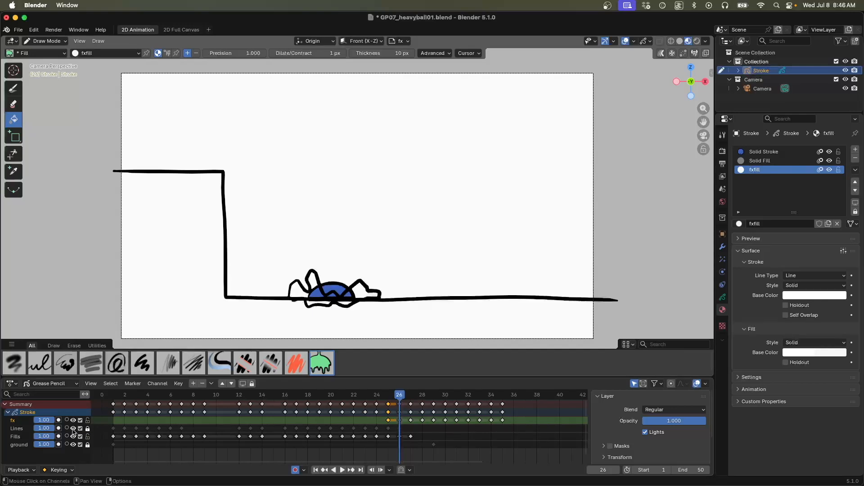
pyautogui.click(352, 293)
# Fill the base splash and flying debris pieces at frame 27 with white, using the Draw tool to close the open debris outline.
pyautogui.press('Right')
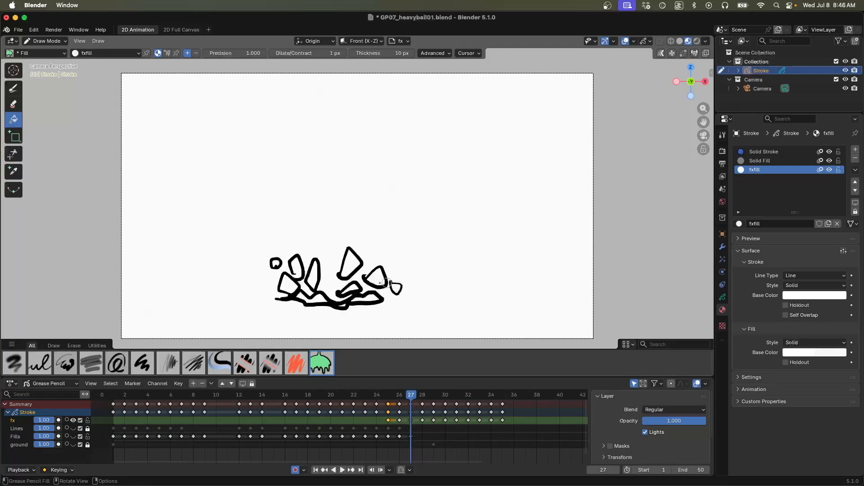
pyautogui.click(364, 298)
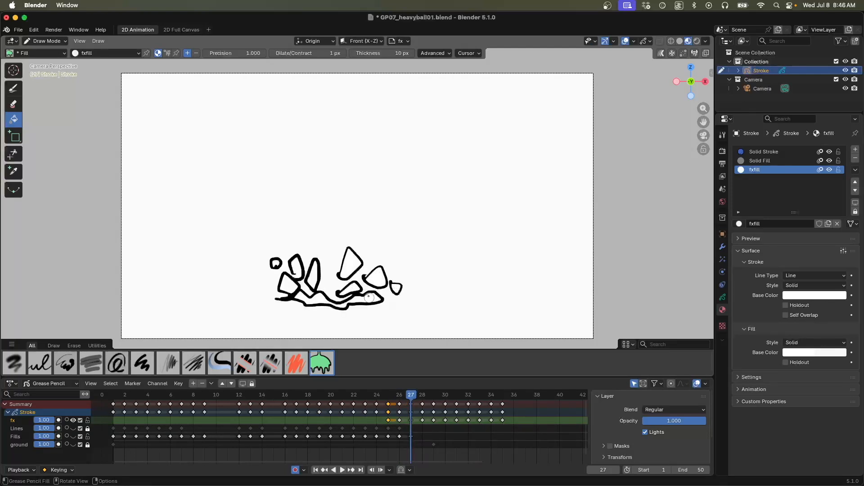
pyautogui.click(309, 278)
pyautogui.click(284, 261)
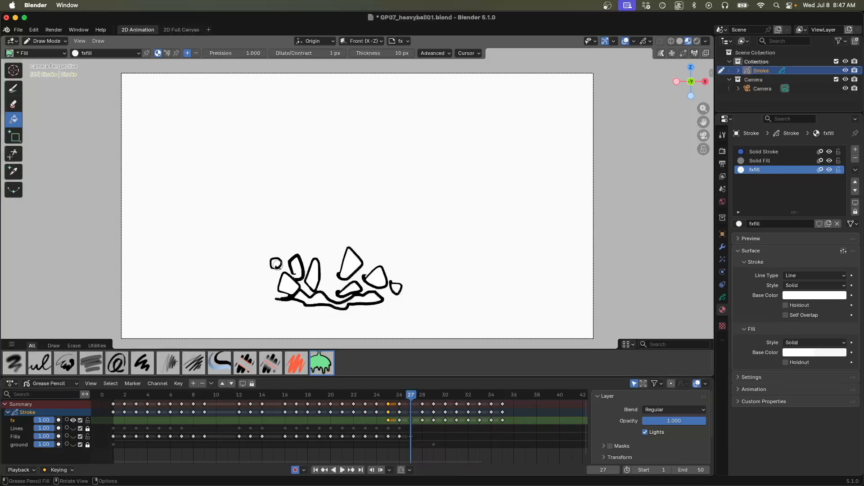
pyautogui.click(13, 88)
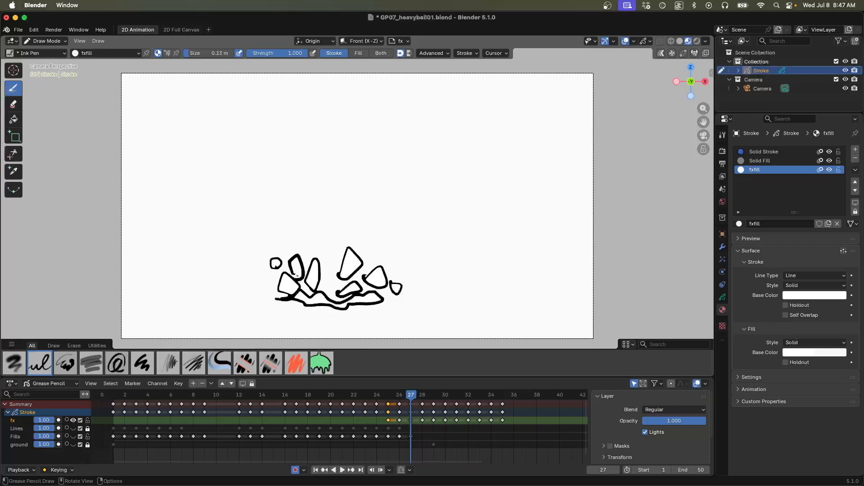
pyautogui.click(14, 120)
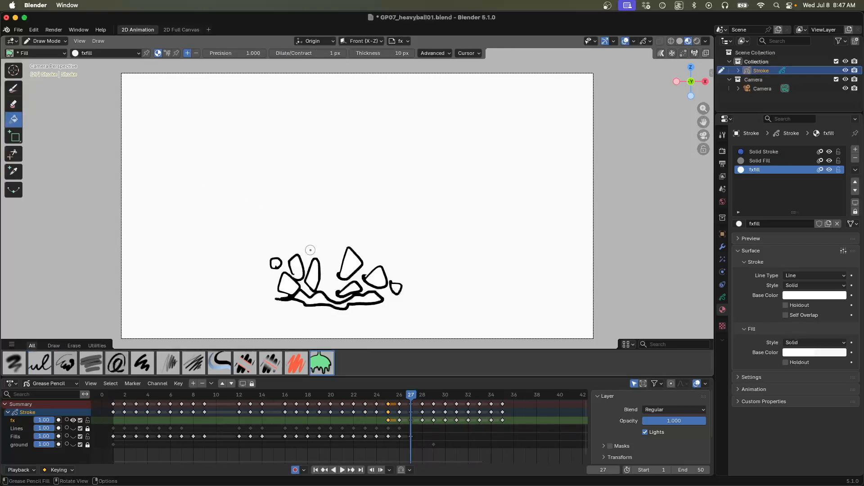
# Fill the debris pieces at frame 28 with white and try to fill the base splash.
pyautogui.click(414, 392)
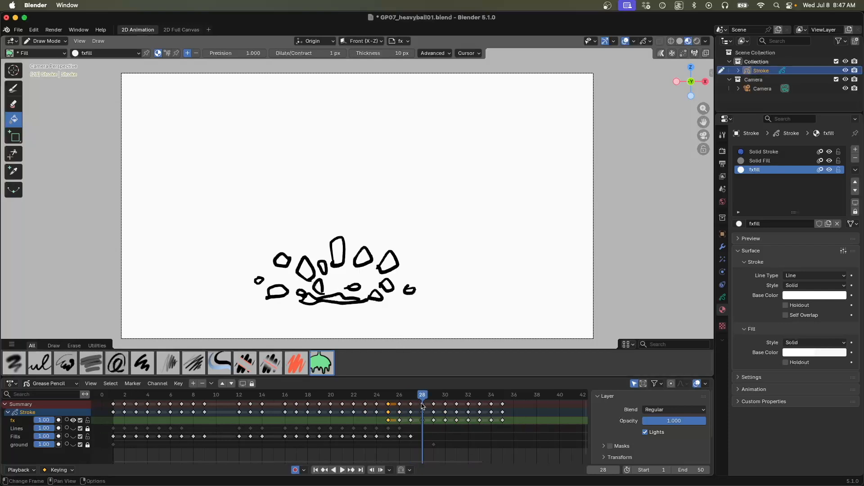
pyautogui.click(259, 280)
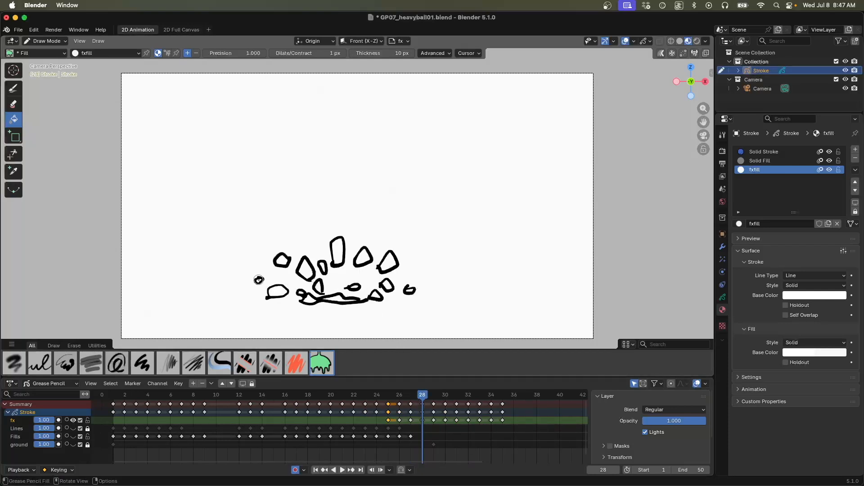
pyautogui.click(310, 292)
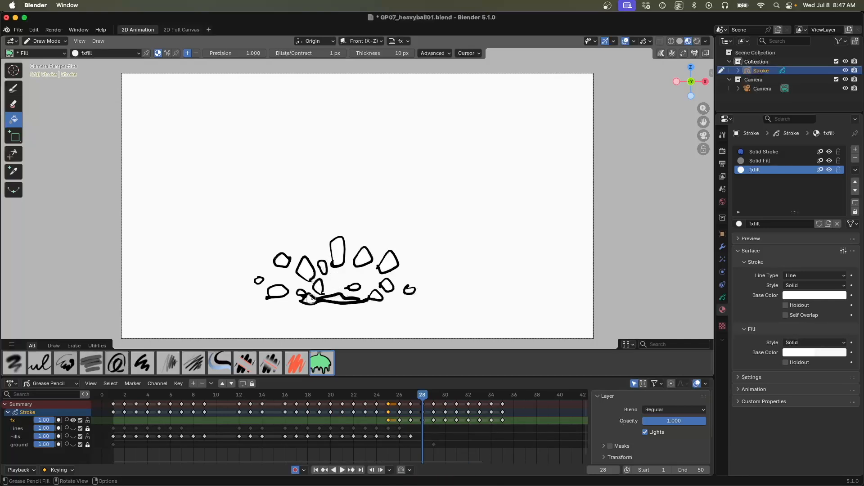
pyautogui.click(313, 297)
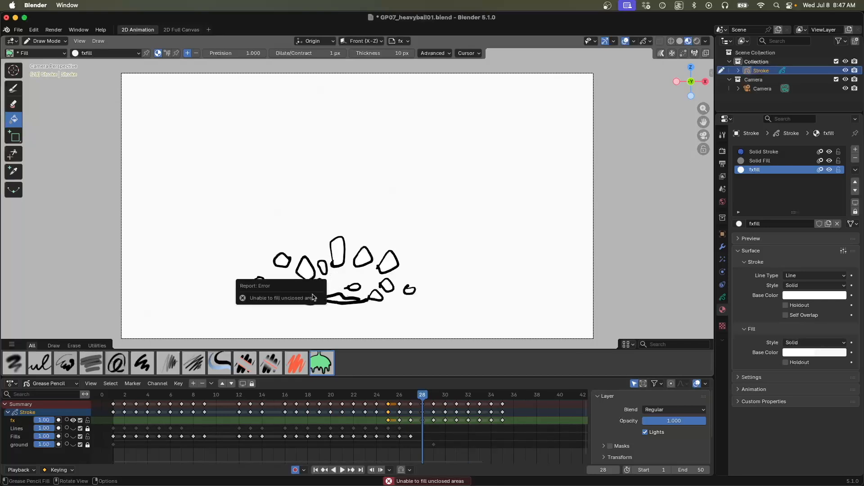
pyautogui.click(361, 301)
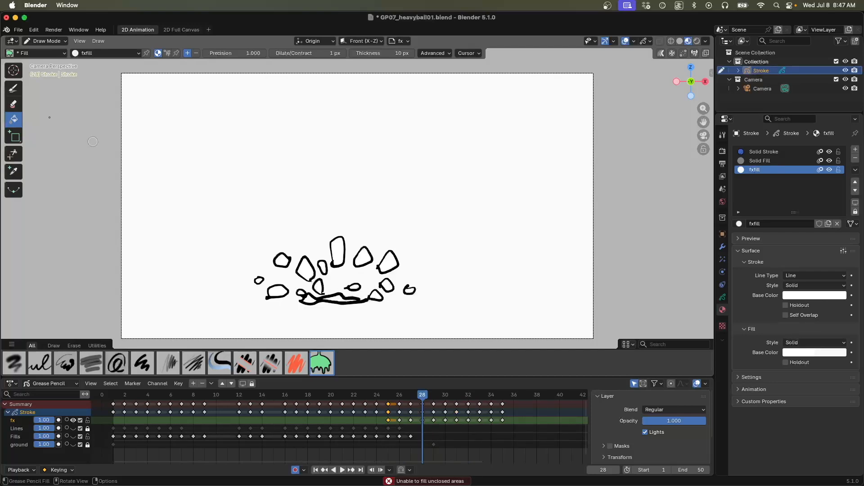
# Close the gap in the base splash outline at frame 28 with the Draw tool and fill it with white.
pyautogui.click(16, 92)
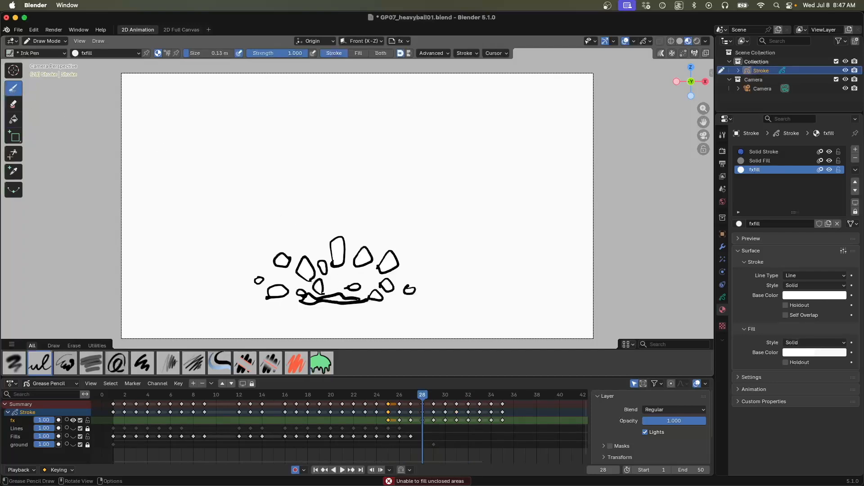
pyautogui.click(14, 120)
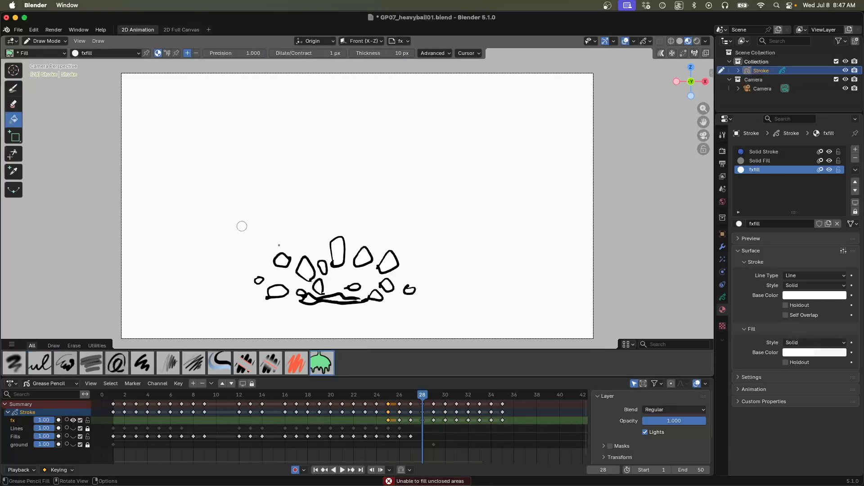
pyautogui.click(335, 298)
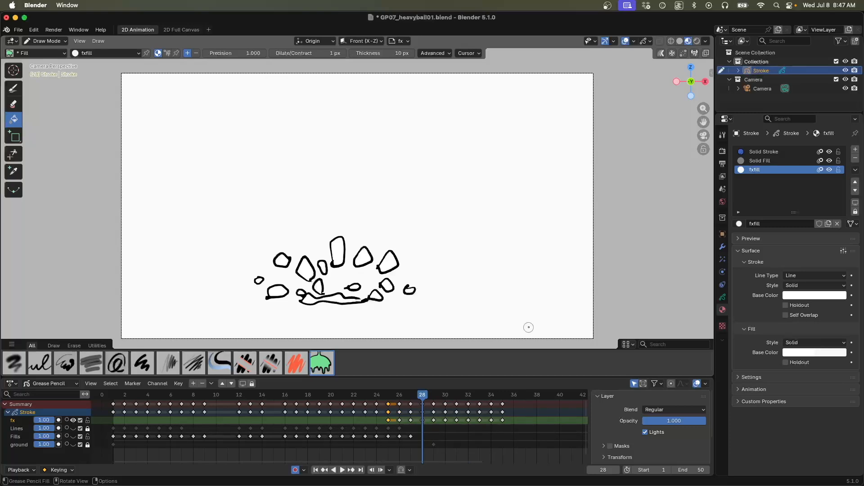
# Fill the debris pieces and the base splash at frame 29 with white.
pyautogui.press('Right')
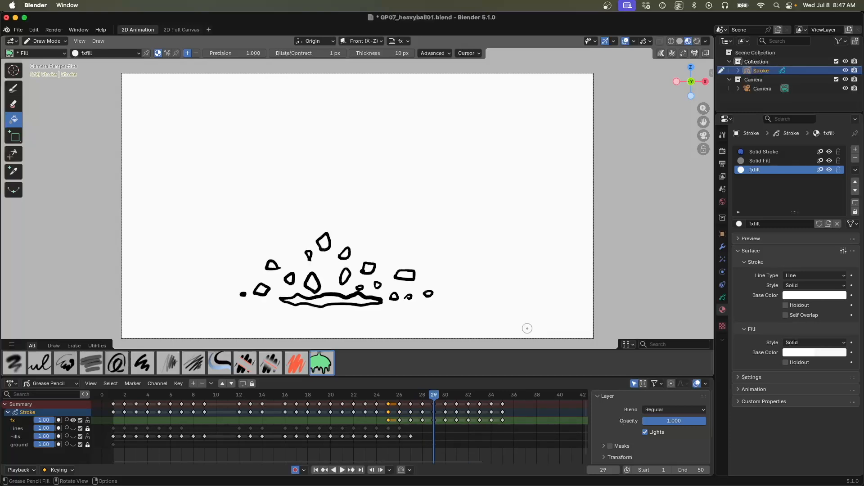
pyautogui.click(261, 290)
pyautogui.click(271, 266)
pyautogui.click(291, 277)
pyautogui.click(311, 279)
pyautogui.click(345, 253)
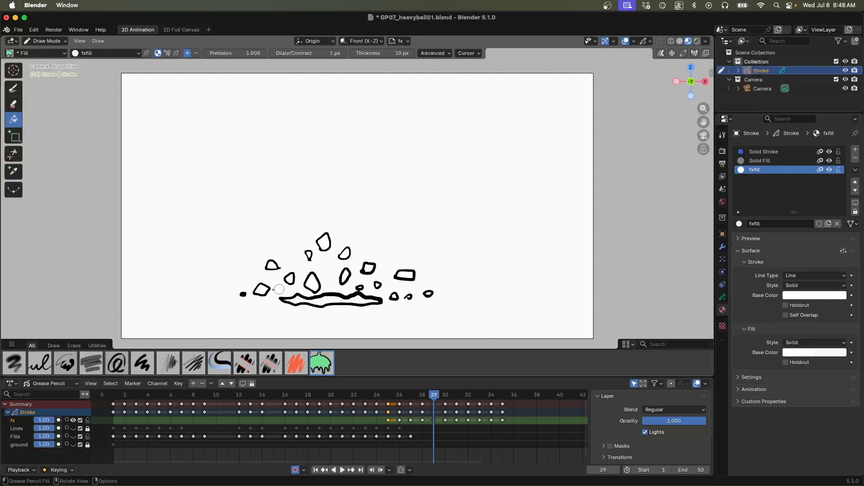
pyautogui.click(345, 275)
pyautogui.click(369, 268)
pyautogui.click(405, 275)
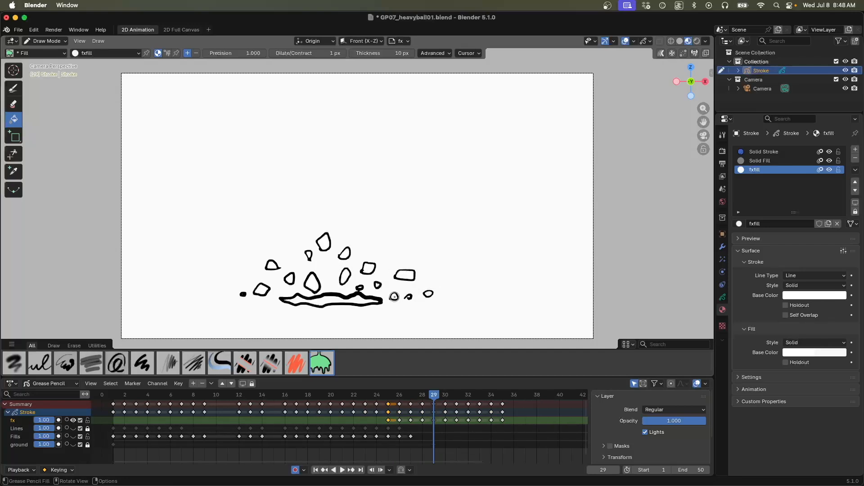
pyautogui.click(410, 297)
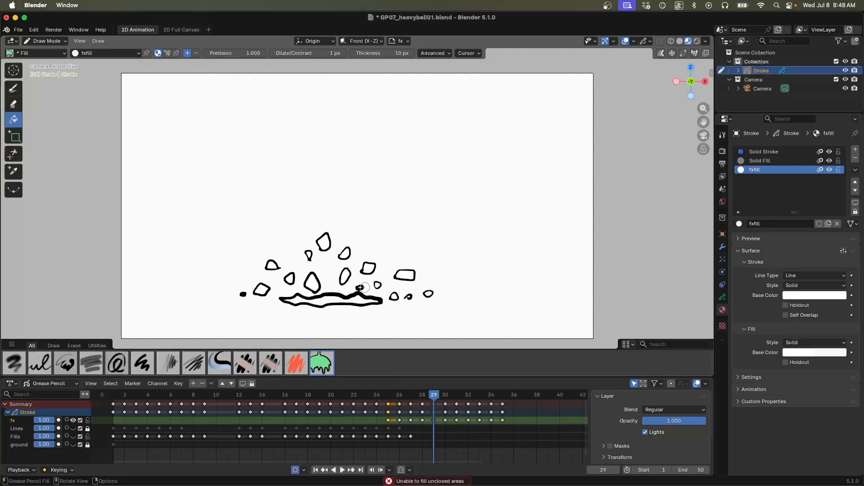
pyautogui.click(360, 293)
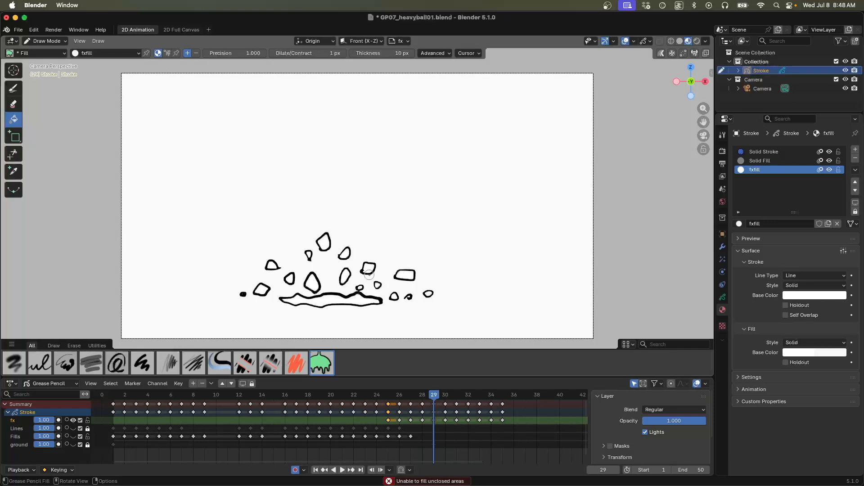
# Fill the debris pieces at frame 30 with white.
pyautogui.press('Right')
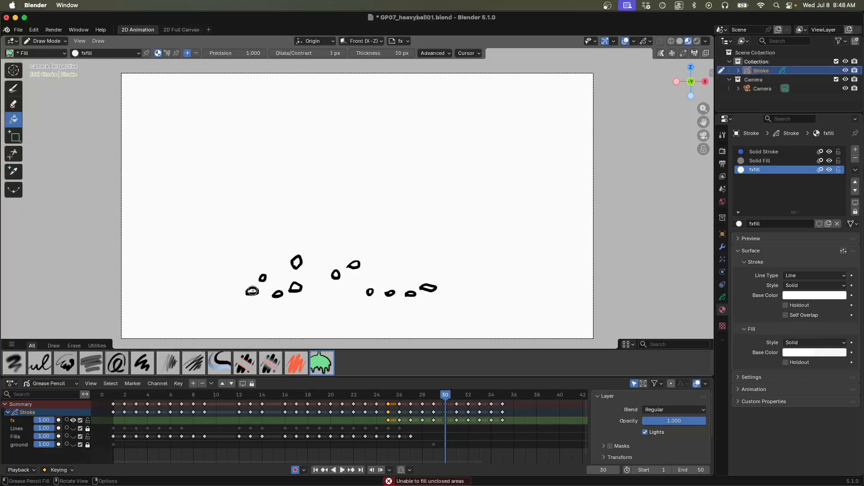
pyautogui.click(261, 282)
pyautogui.click(296, 287)
pyautogui.click(278, 293)
pyautogui.click(354, 264)
pyautogui.click(338, 273)
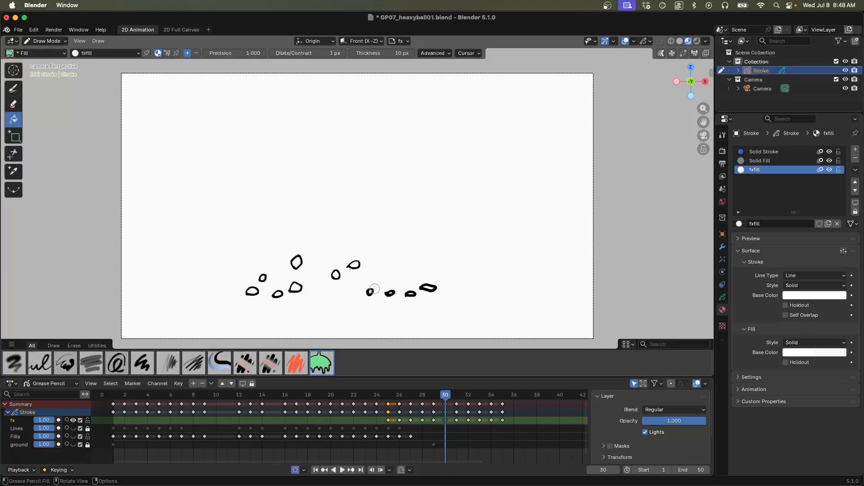
pyautogui.click(370, 292)
pyautogui.click(390, 293)
pyautogui.click(428, 289)
# Fill the small debris pieces at frame 31 with white.
pyautogui.press('Right')
pyautogui.click(431, 293)
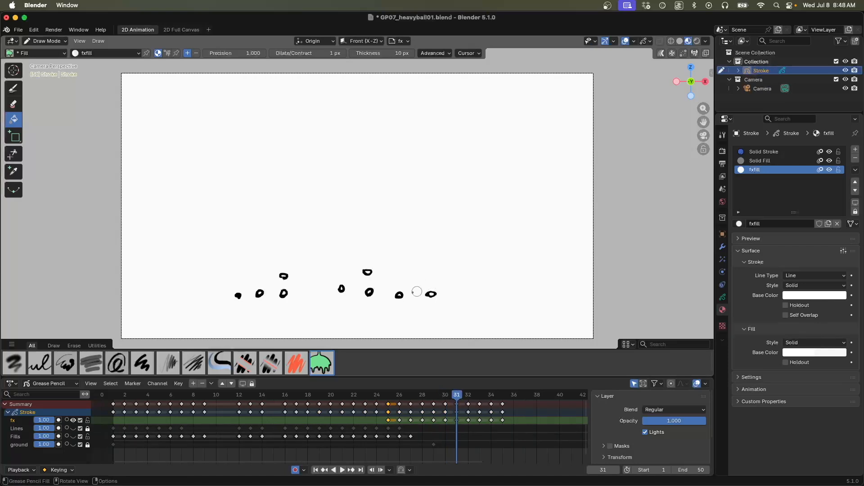
pyautogui.click(399, 295)
pyautogui.click(369, 292)
pyautogui.click(367, 271)
pyautogui.click(283, 293)
pyautogui.click(284, 275)
pyautogui.click(260, 293)
# Fill the remaining debris dots near the ground at frame 32 with white.
pyautogui.press('Right')
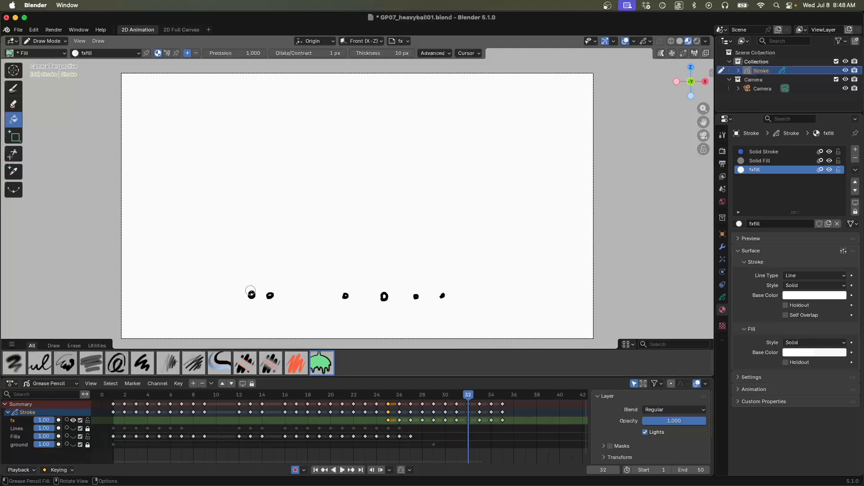
pyautogui.click(250, 291)
pyautogui.click(271, 294)
pyautogui.click(345, 296)
# Step through to frame 37, show the Fills, Lines and ground layers, and scrub back to frame 30 to review the filled splash.
pyautogui.press('Right')
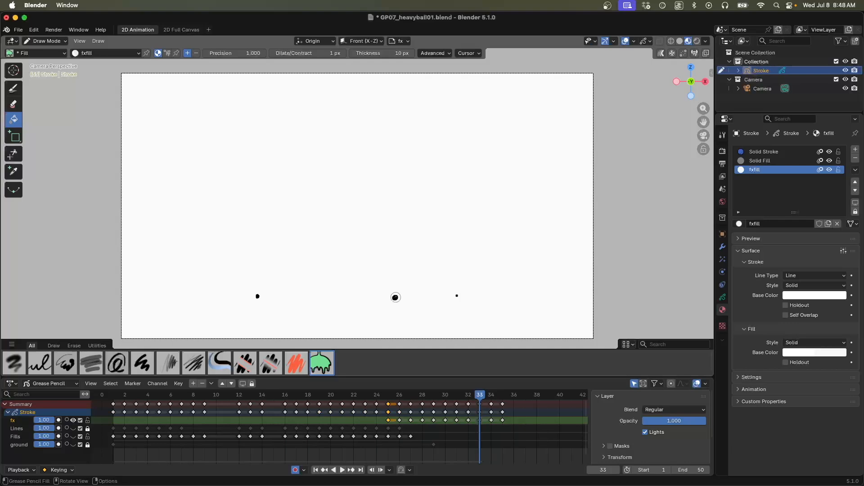
pyautogui.press('Right')
pyautogui.press('Right')
pyautogui.press('Right')
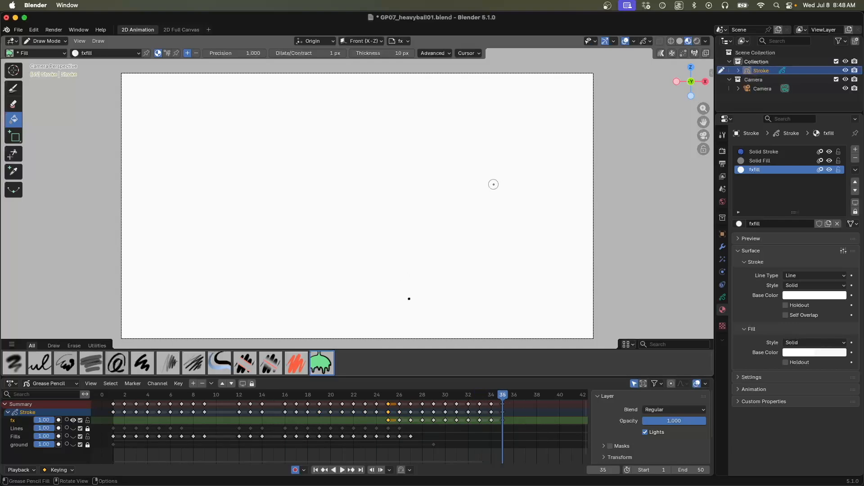
pyautogui.press('Right')
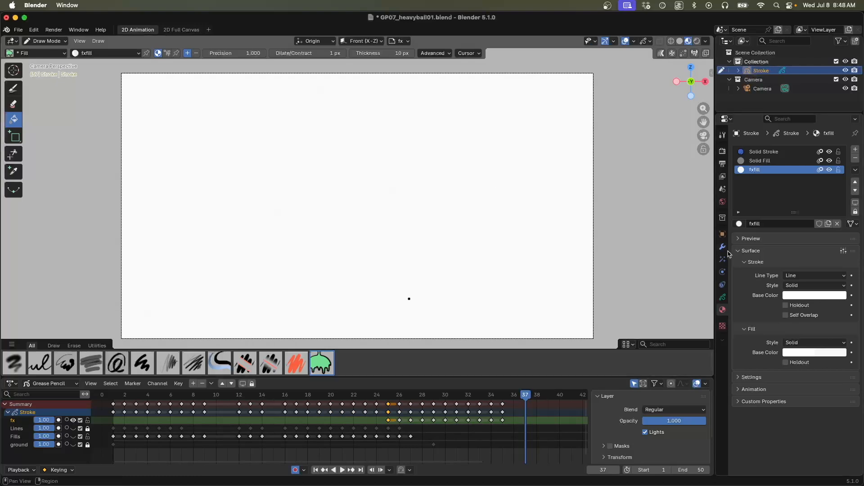
pyautogui.click(73, 437)
pyautogui.click(73, 428)
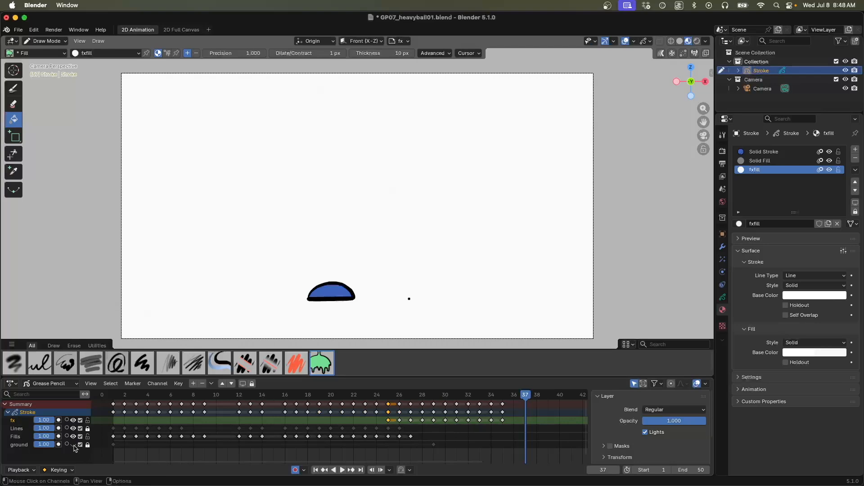
pyautogui.click(74, 445)
pyautogui.moveTo(523, 394)
pyautogui.mouseDown()
pyautogui.moveTo(391, 396)
pyautogui.moveTo(443, 396)
pyautogui.mouseUp()
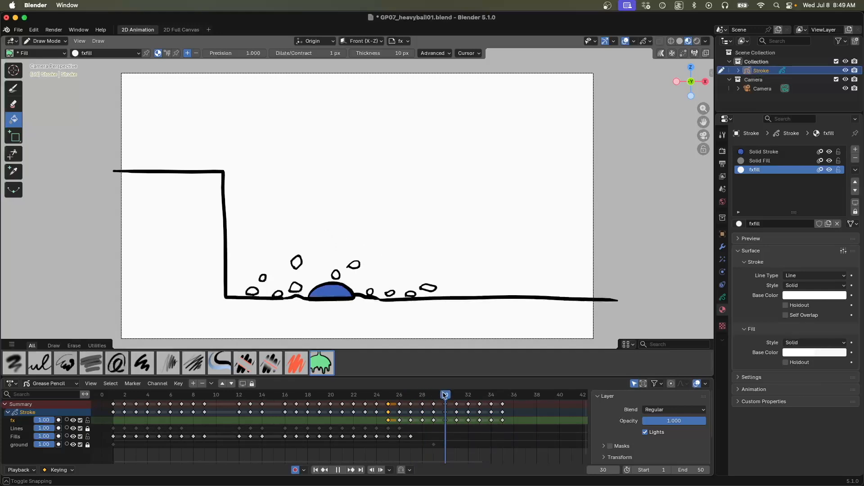
# Unlock the ground layer and lock the Fills and fx layers.
pyautogui.moveTo(444, 396); pyautogui.dragTo(445, 396)
pyautogui.click(87, 445)
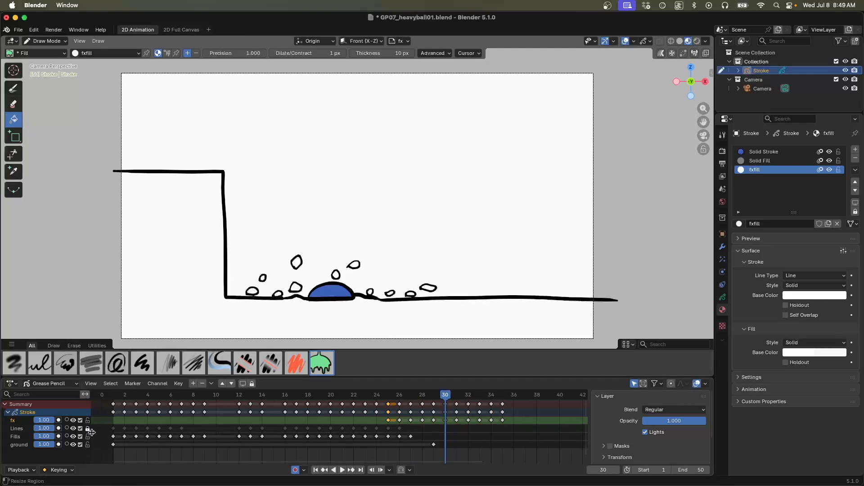
pyautogui.click(87, 437)
pyautogui.click(87, 420)
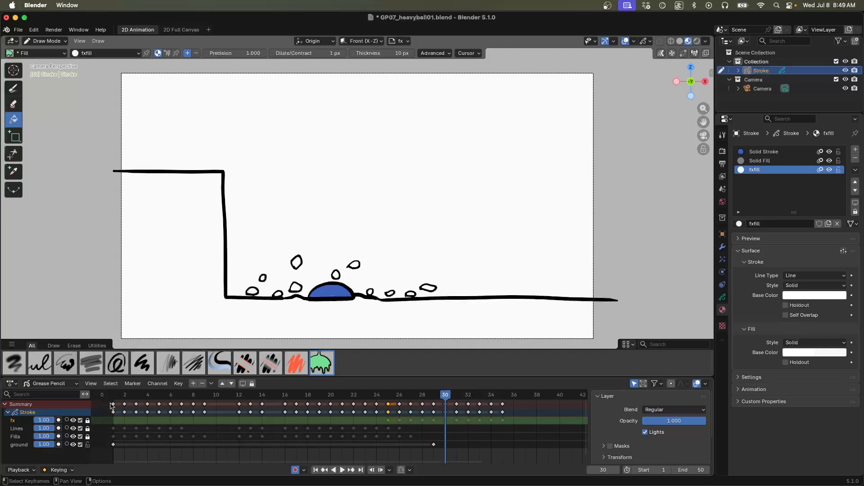
# Move the ground layer's second keyframe to frame 25, lock the ground layer and unlock the fx layer.
pyautogui.click(434, 445)
pyautogui.moveTo(448, 402)
pyautogui.mouseDown()
pyautogui.moveTo(373, 407)
pyautogui.moveTo(389, 405)
pyautogui.mouseUp()
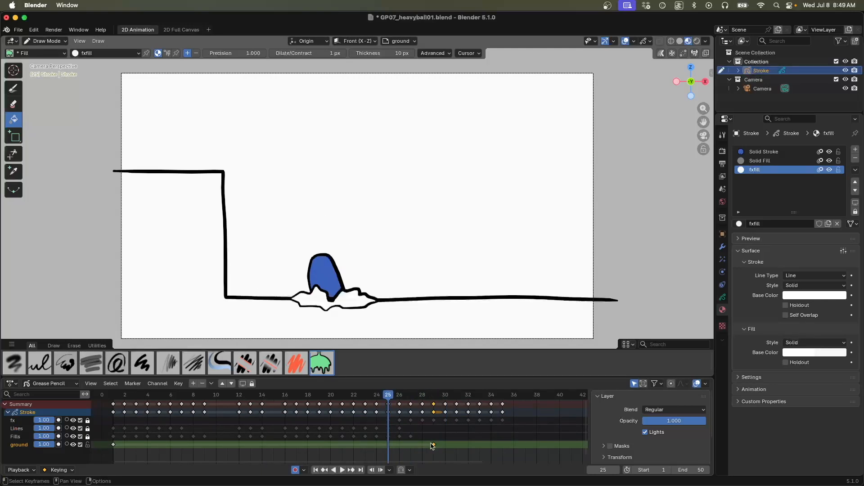
pyautogui.moveTo(433, 446); pyautogui.dragTo(393, 448)
pyautogui.moveTo(388, 396)
pyautogui.mouseDown()
pyautogui.moveTo(367, 397)
pyautogui.moveTo(424, 395)
pyautogui.moveTo(388, 396)
pyautogui.mouseUp()
pyautogui.click(88, 444)
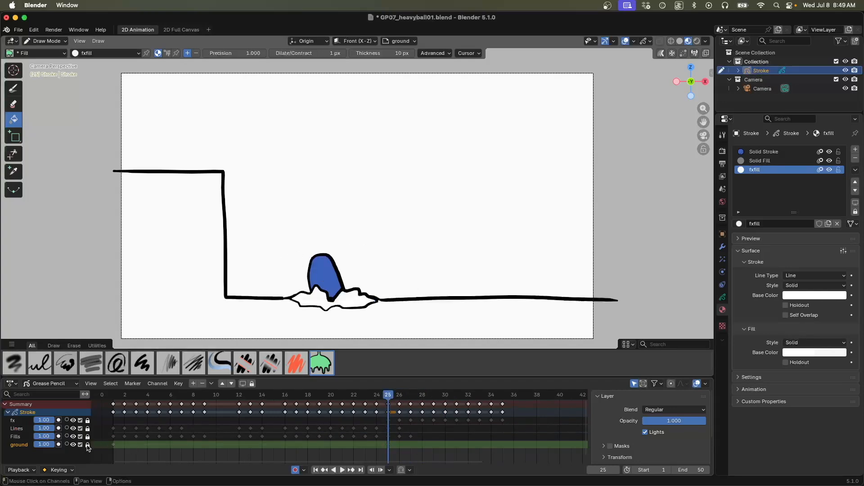
pyautogui.click(87, 421)
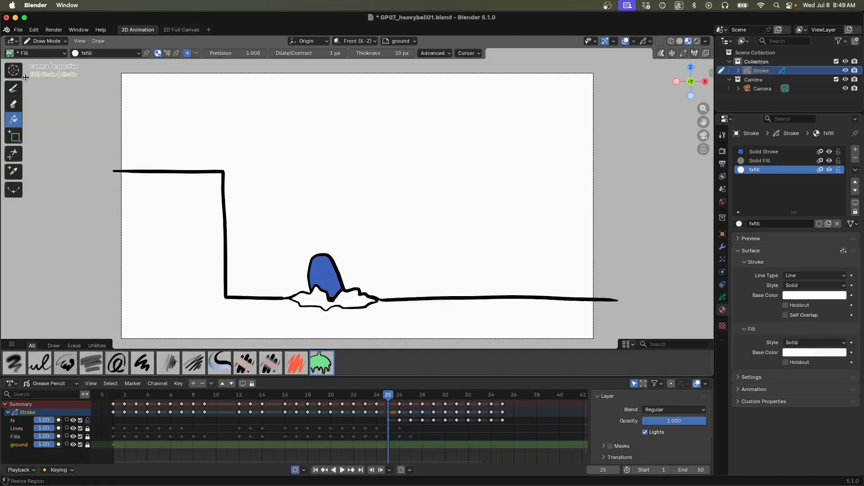
pyautogui.click(14, 105)
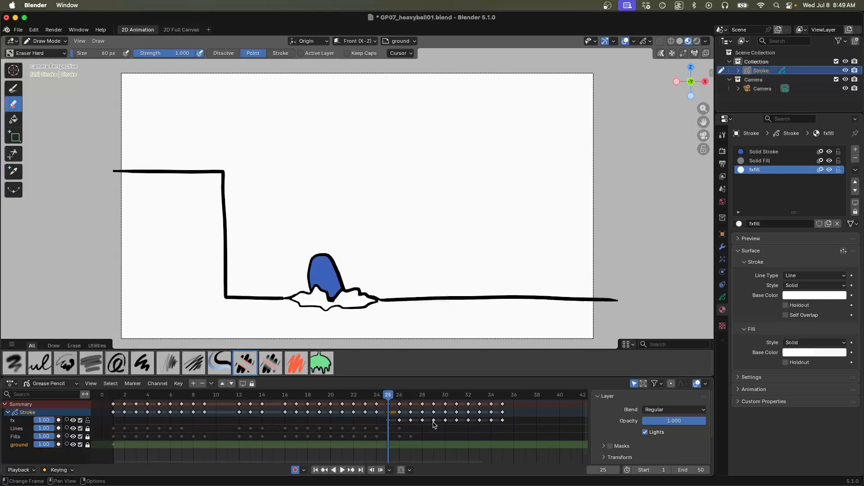
pyautogui.click(15, 69)
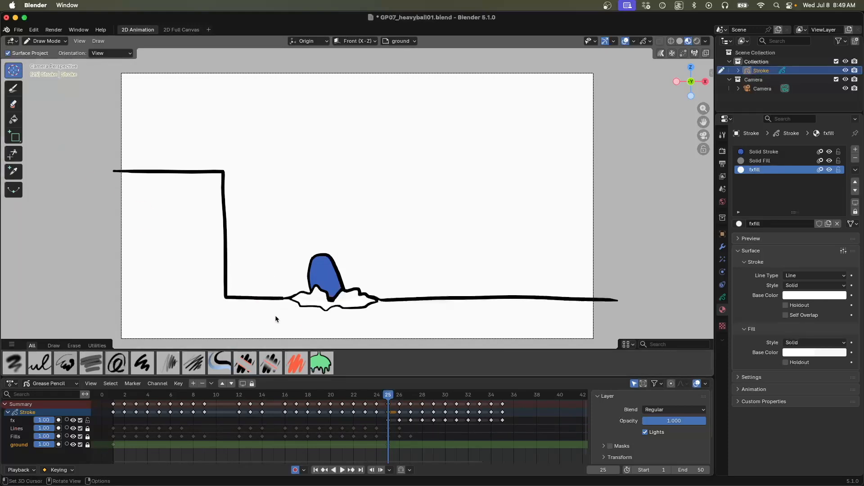
pyautogui.moveTo(273, 321); pyautogui.dragTo(387, 322)
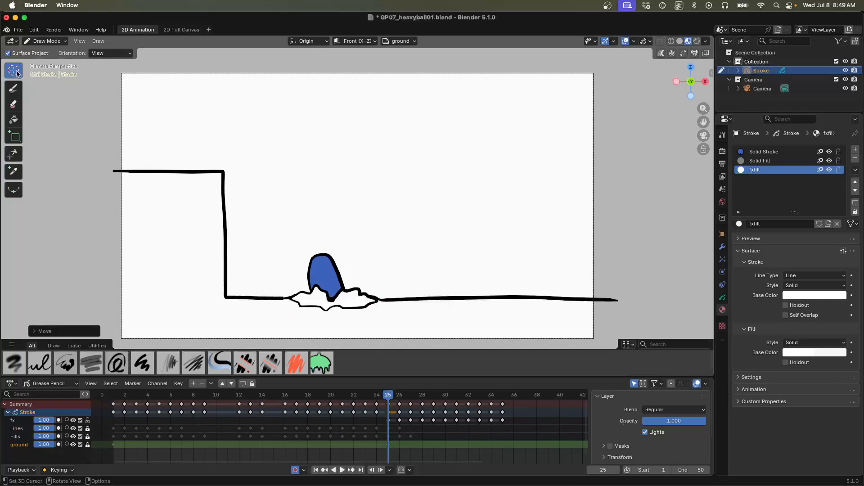
pyautogui.click(13, 88)
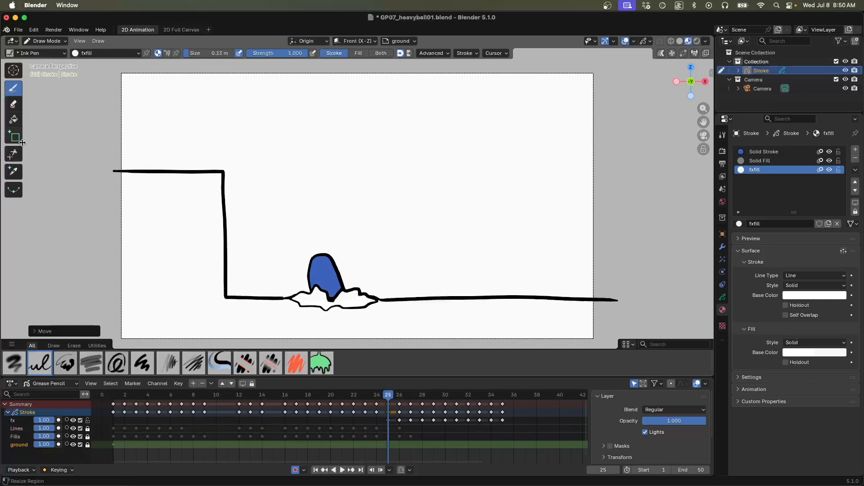
# Make the fx layer active, erase the splash outline below the ground at frame 25, and paint over its remnants with white fxfill.
pyautogui.click(25, 101)
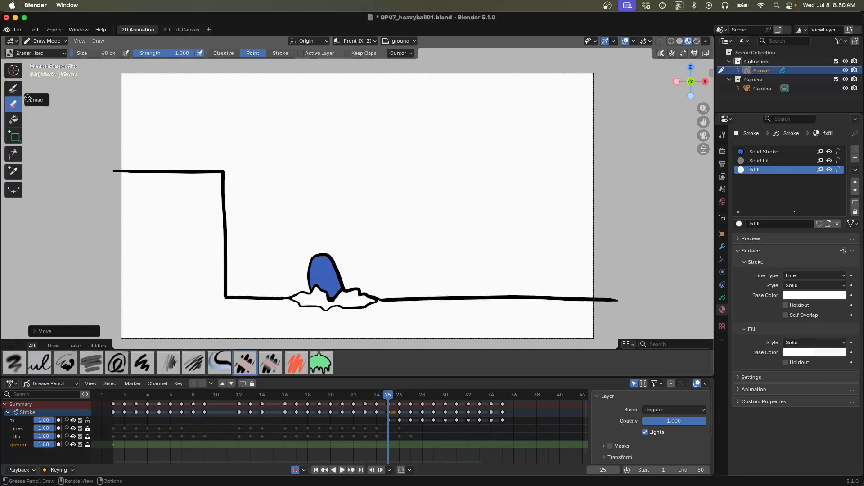
pyautogui.click(289, 315)
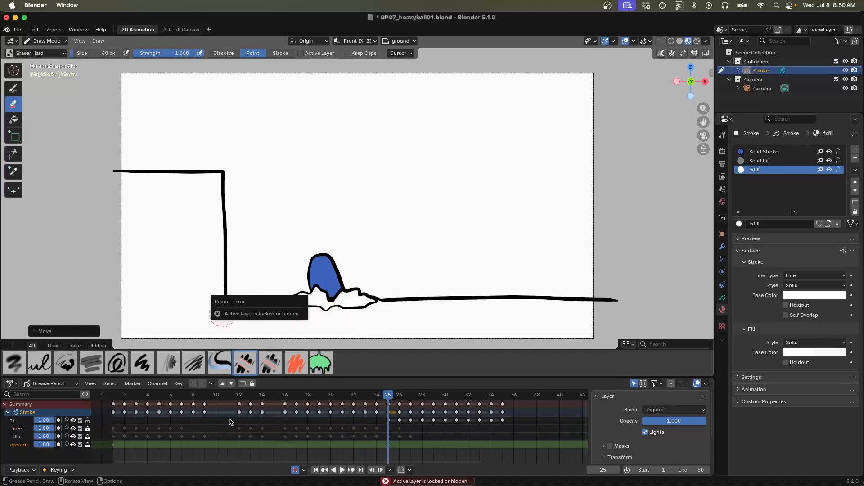
pyautogui.click(14, 422)
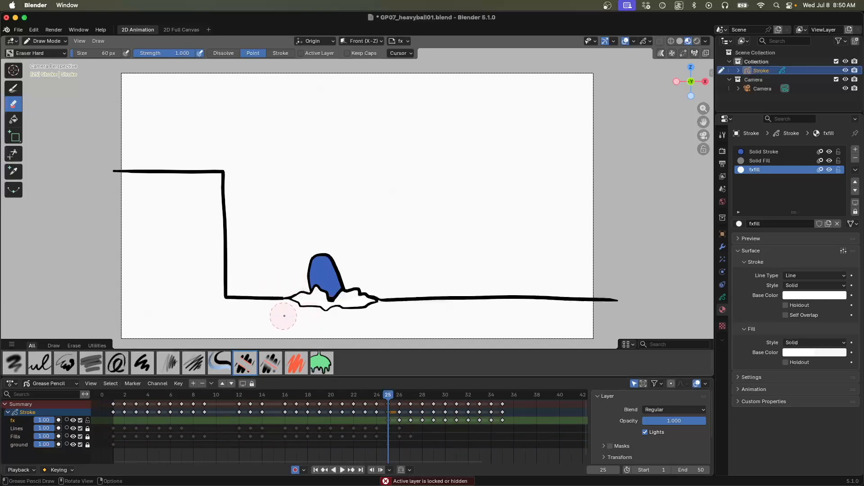
pyautogui.moveTo(295, 315)
pyautogui.mouseDown()
pyautogui.moveTo(373, 309)
pyautogui.moveTo(289, 312)
pyautogui.moveTo(339, 315)
pyautogui.mouseUp()
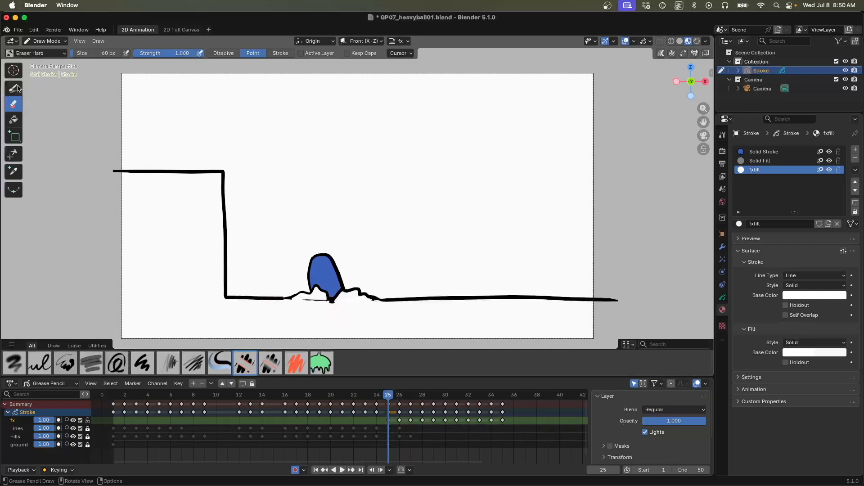
pyautogui.click(19, 90)
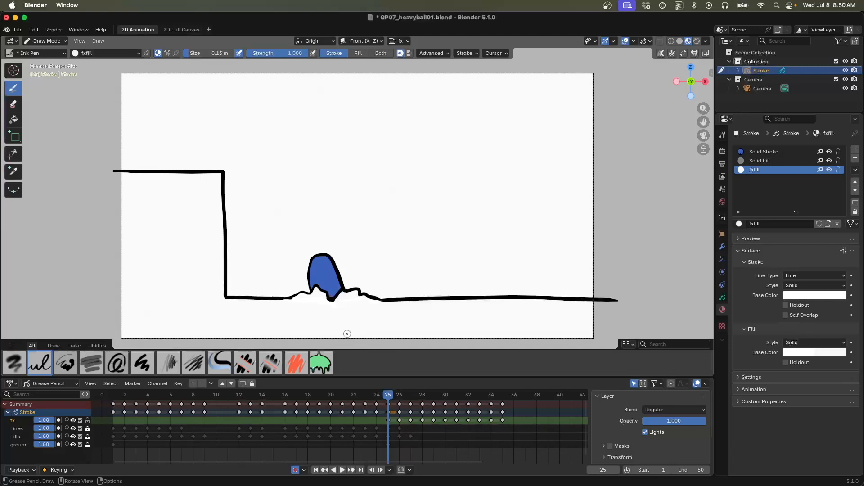
# Erase the splash's lower outline at frame 26 and cover the remaining line with white using the Ink Pen at 0.19 m.
pyautogui.press('Right')
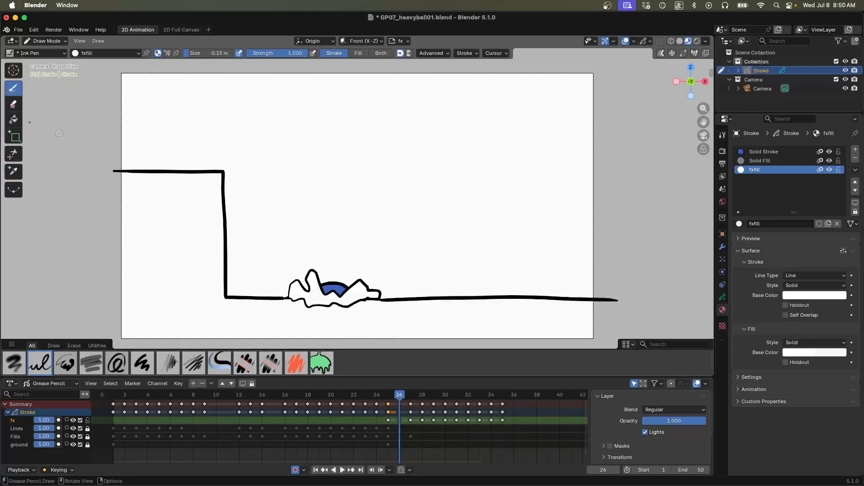
pyautogui.click(13, 103)
pyautogui.moveTo(294, 308)
pyautogui.mouseDown()
pyautogui.moveTo(295, 299)
pyautogui.moveTo(330, 311)
pyautogui.moveTo(366, 308)
pyautogui.mouseUp()
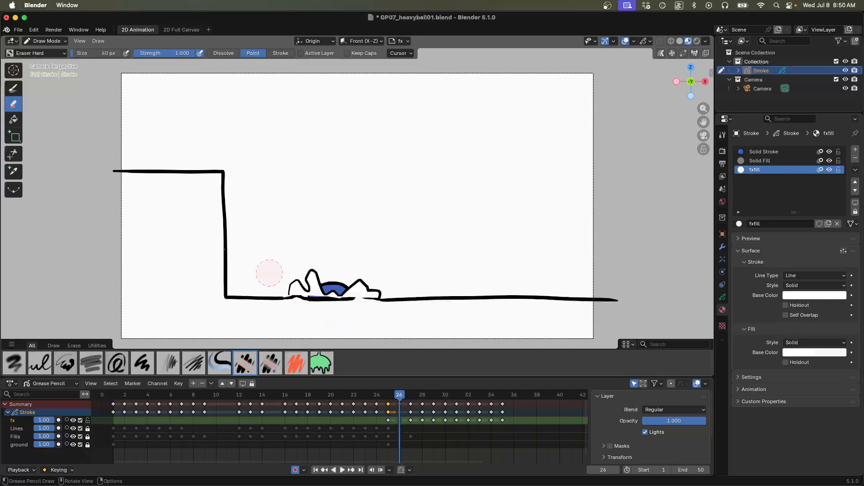
pyautogui.click(17, 91)
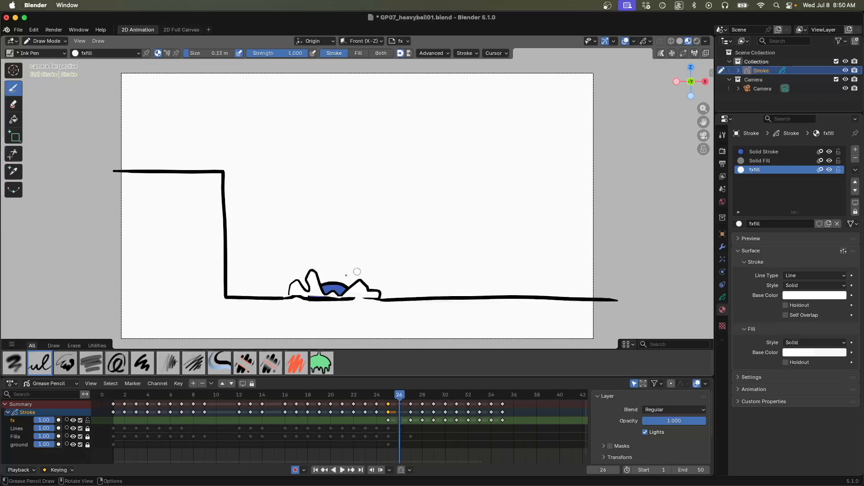
pyautogui.press(']')
pyautogui.press(']')
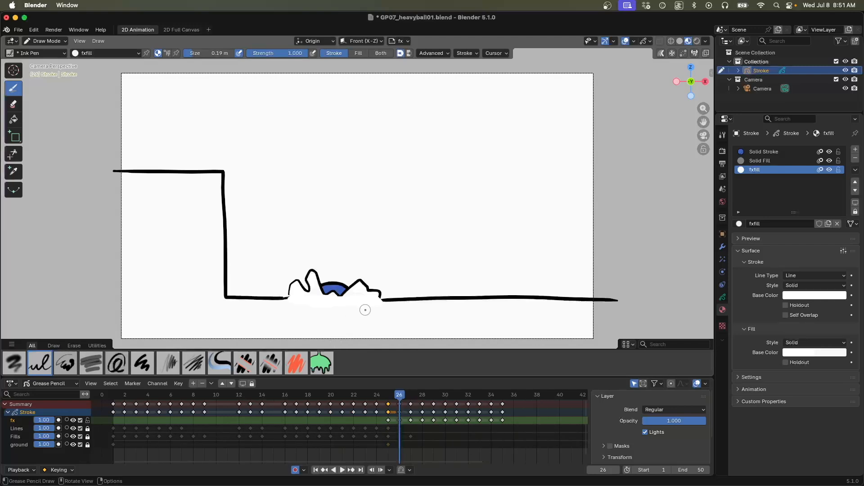
# Erase the splash's lower outline at frame 27, paint over the remnants with white, and compare the drawing with frame 26.
pyautogui.press('Right')
pyautogui.press('Right')
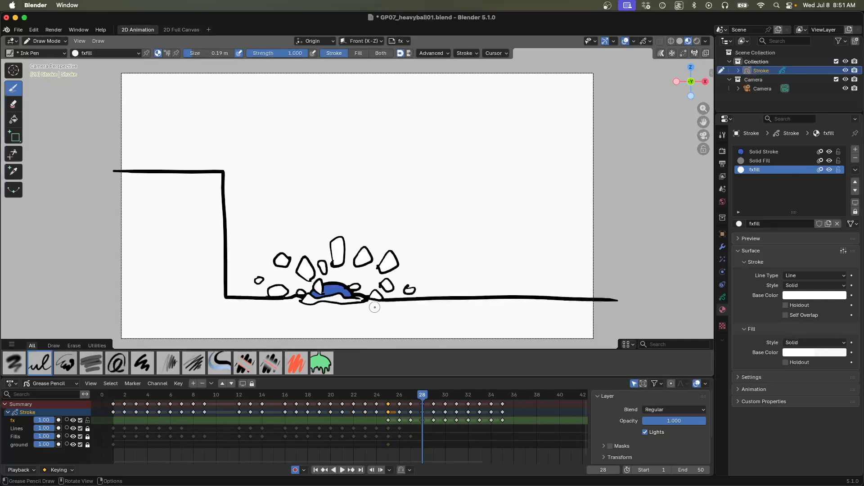
pyautogui.press('Left')
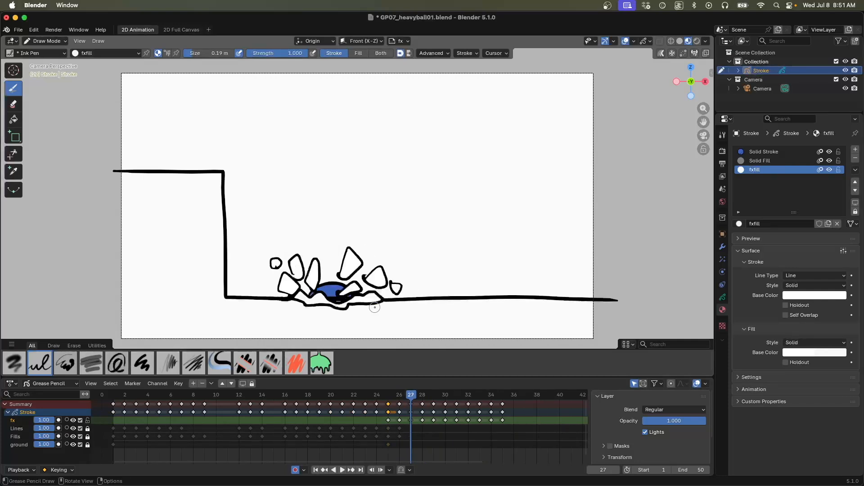
pyautogui.click(14, 106)
pyautogui.moveTo(305, 299)
pyautogui.mouseDown()
pyautogui.moveTo(299, 312)
pyautogui.moveTo(376, 313)
pyautogui.mouseUp()
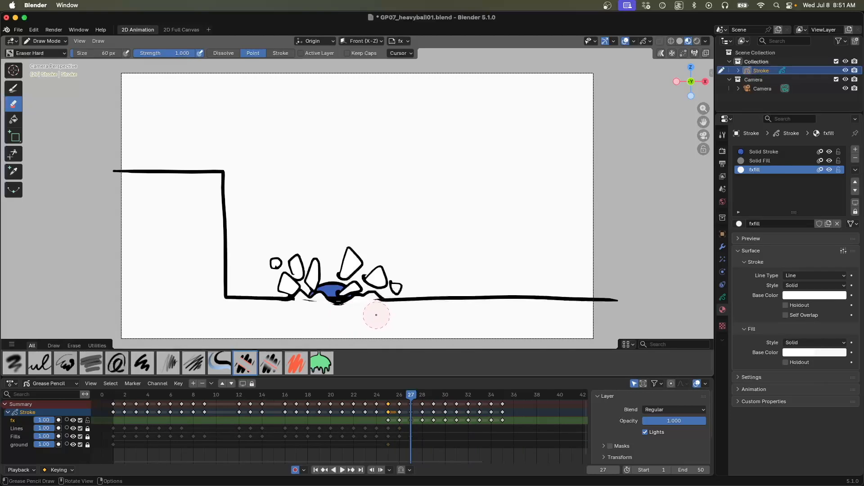
pyautogui.click(13, 89)
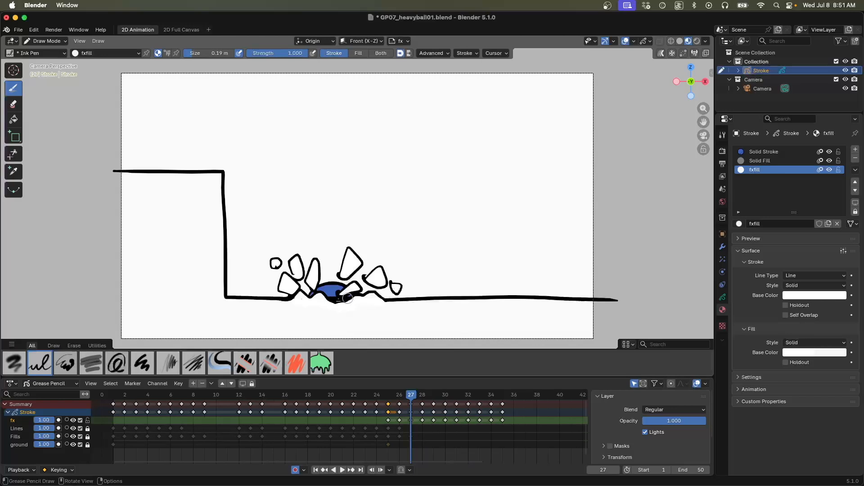
pyautogui.press('Left')
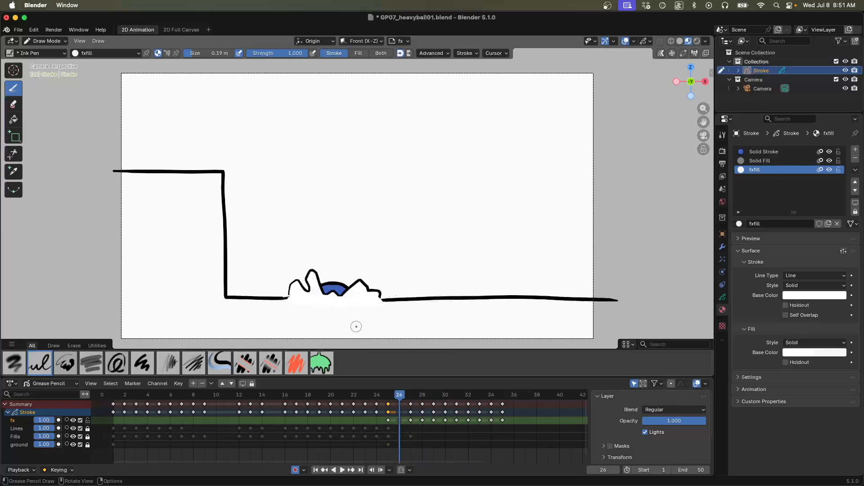
pyautogui.press('Right')
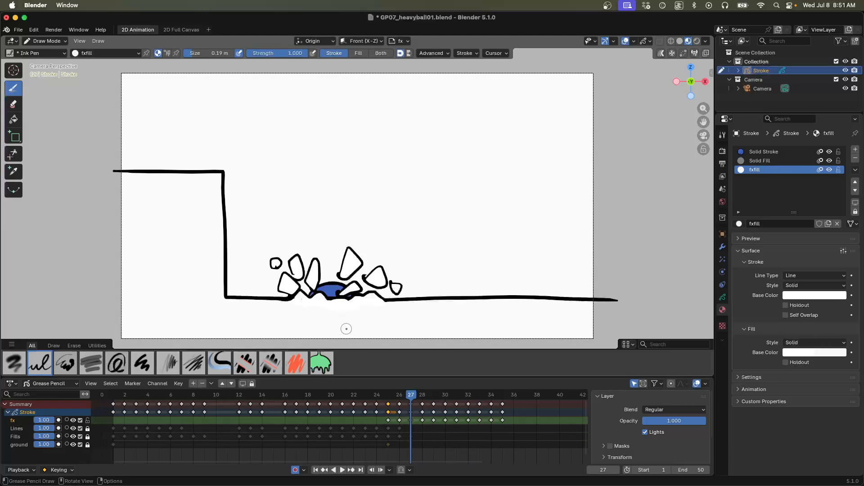
# Erase the lower splash outline beneath the ball at frame 28 and paint over the leftover line with white.
pyautogui.press('Right')
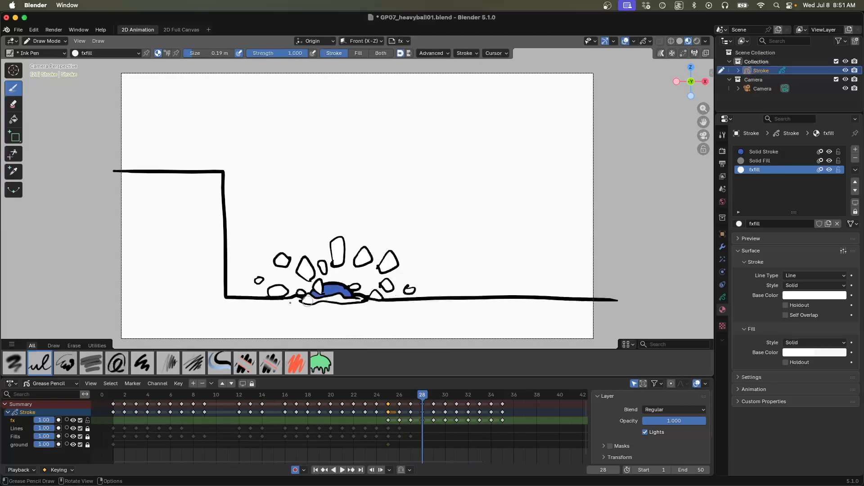
pyautogui.click(14, 104)
pyautogui.moveTo(310, 316)
pyautogui.mouseDown()
pyautogui.moveTo(302, 314)
pyautogui.moveTo(363, 312)
pyautogui.mouseUp()
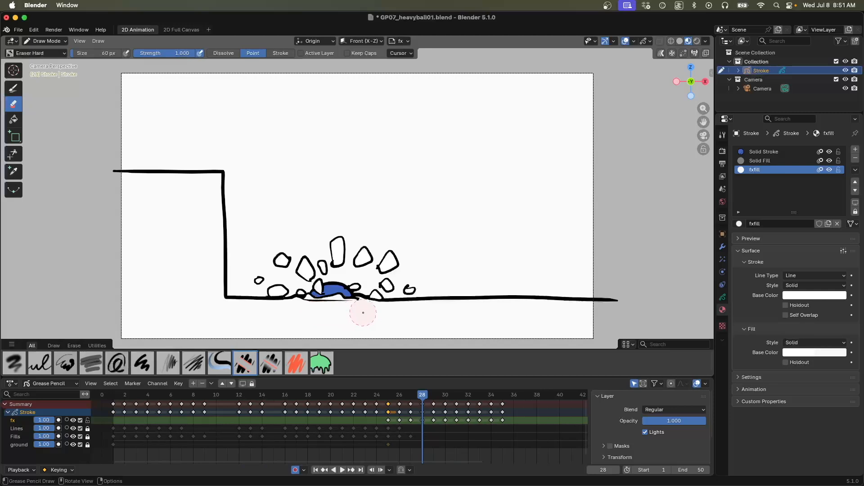
pyautogui.click(13, 89)
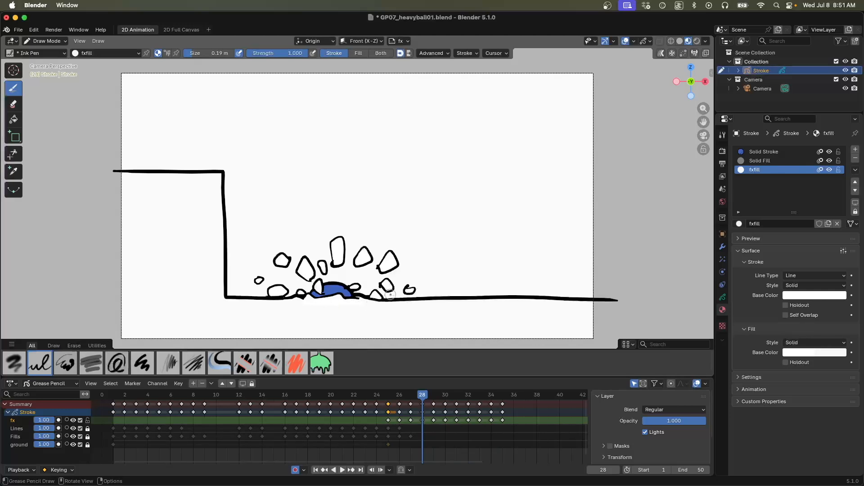
# Step through frames 29 to 35 to check the debris and ground, and play the animation from frame 1.
pyautogui.press('Right')
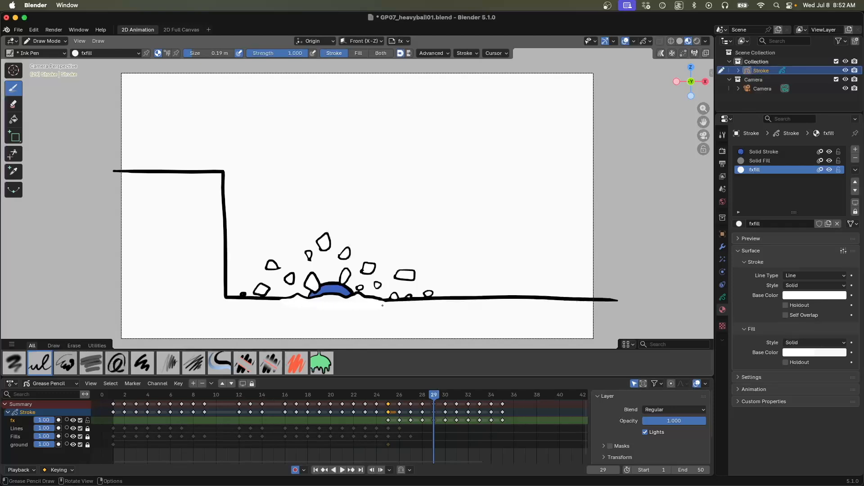
pyautogui.press('Right')
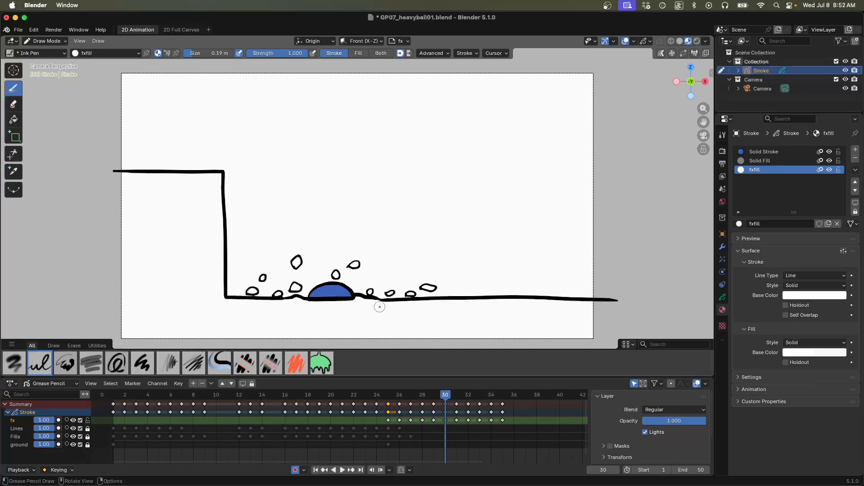
pyautogui.press('Right')
pyautogui.press('Right')
pyautogui.press('Right')
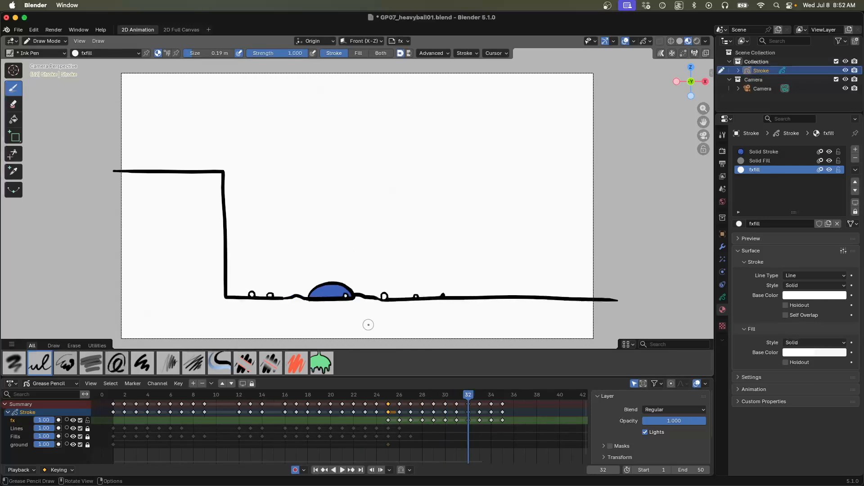
pyautogui.press('Right')
pyautogui.press('Right')
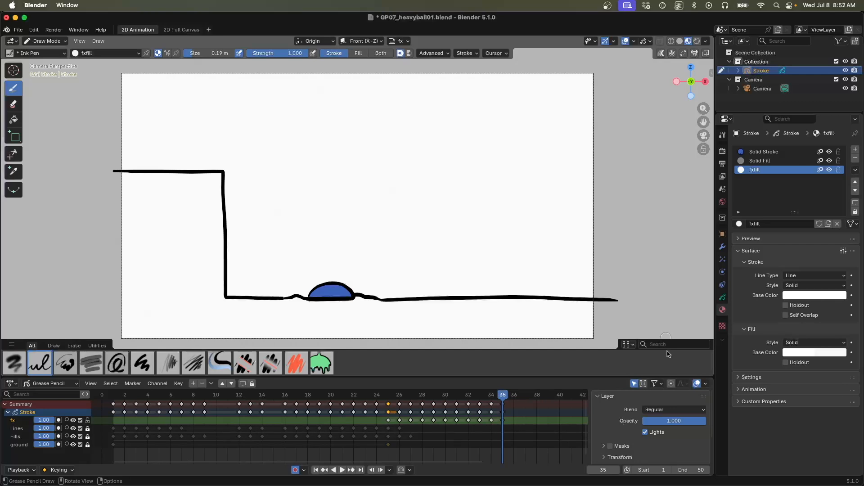
pyautogui.click(316, 470)
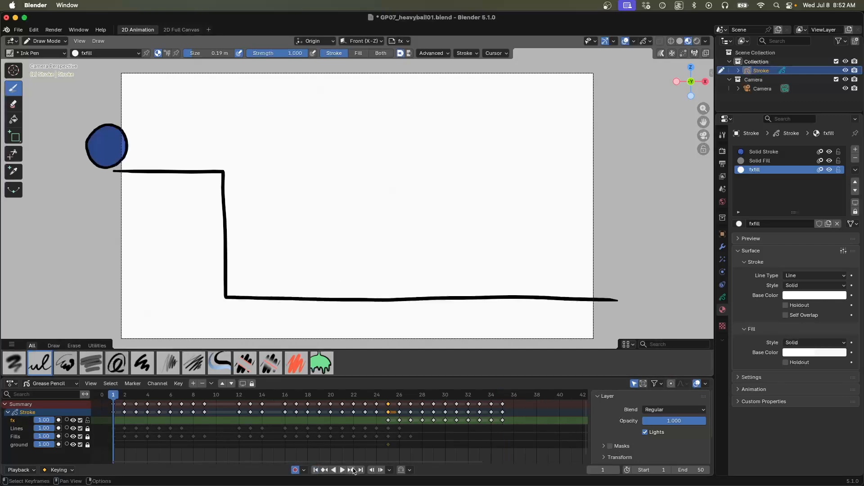
pyautogui.click(342, 470)
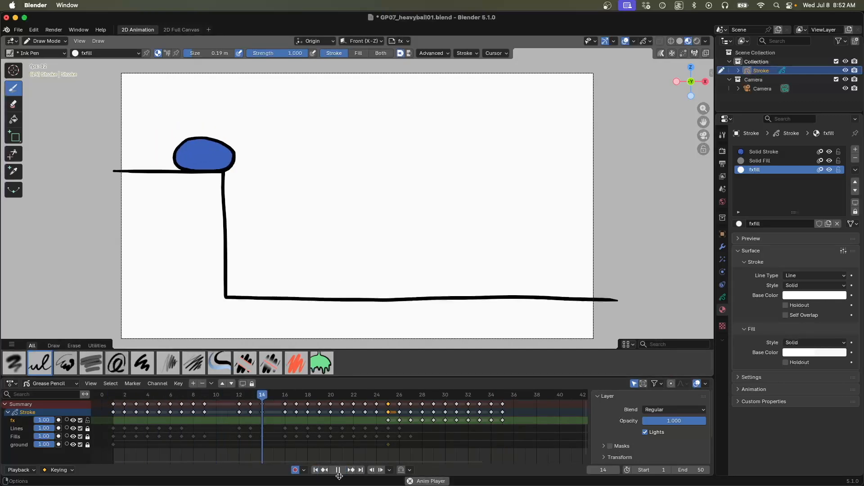